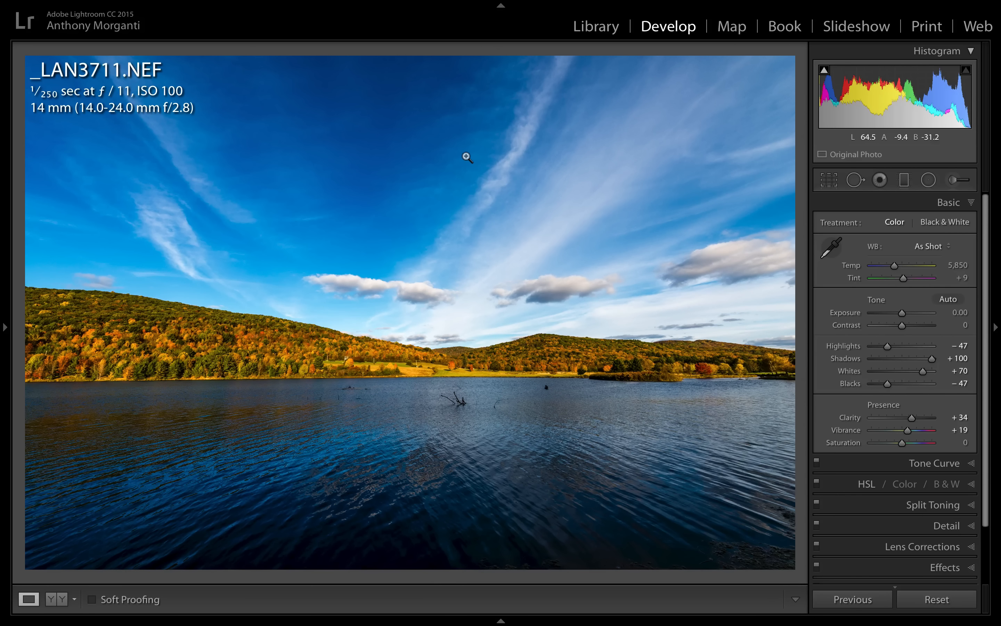
- Reveal the raw file _LAN3711.NEF in Finder and copy it to the desktop
{"action": "right_click", "coordinate": [470, 153]}
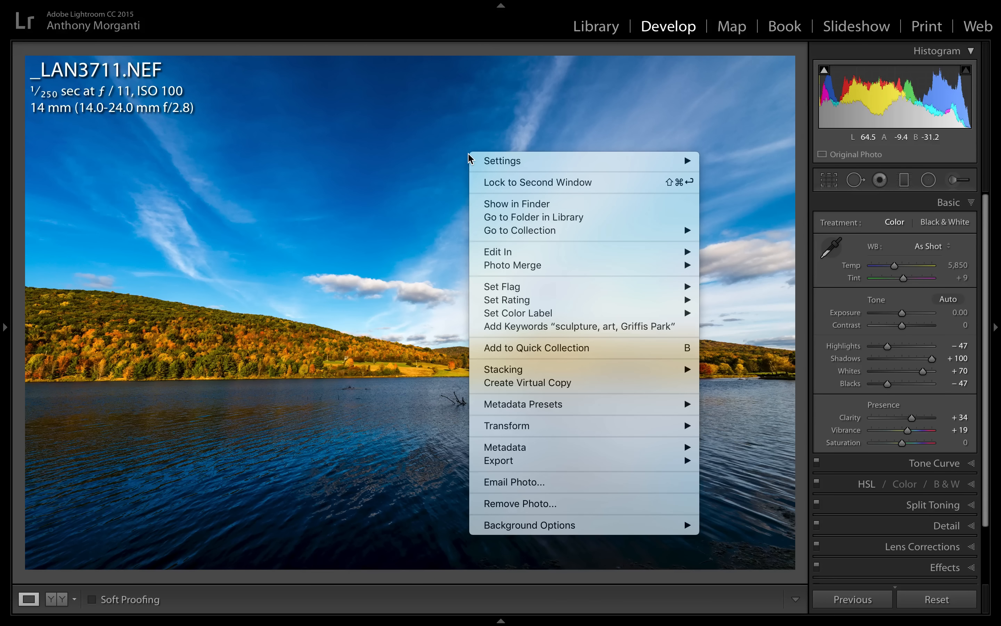
{"action": "left_click", "coordinate": [489, 205]}
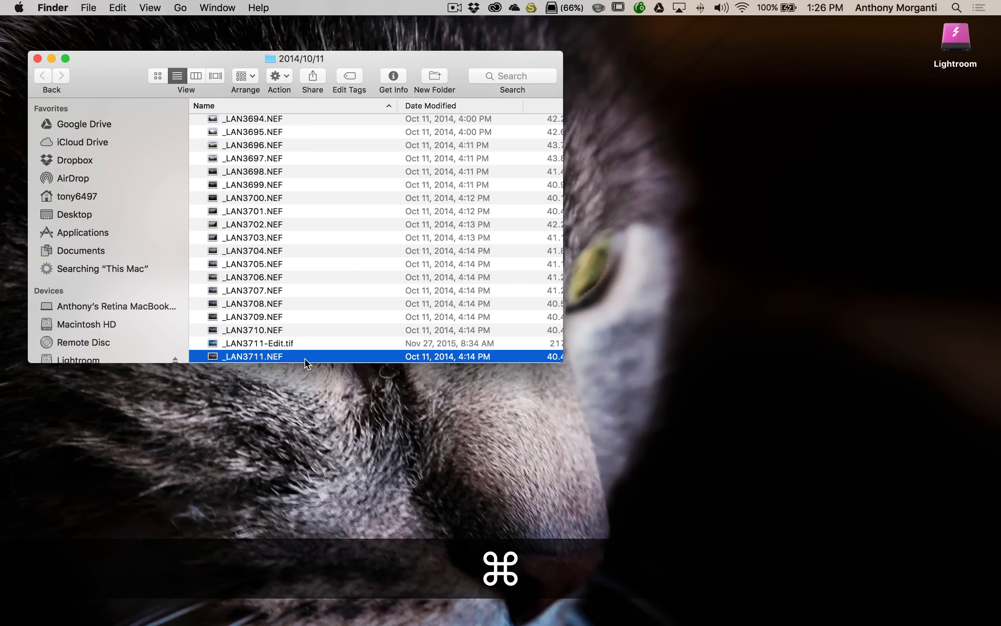
{"action": "key", "text": "super+c"}
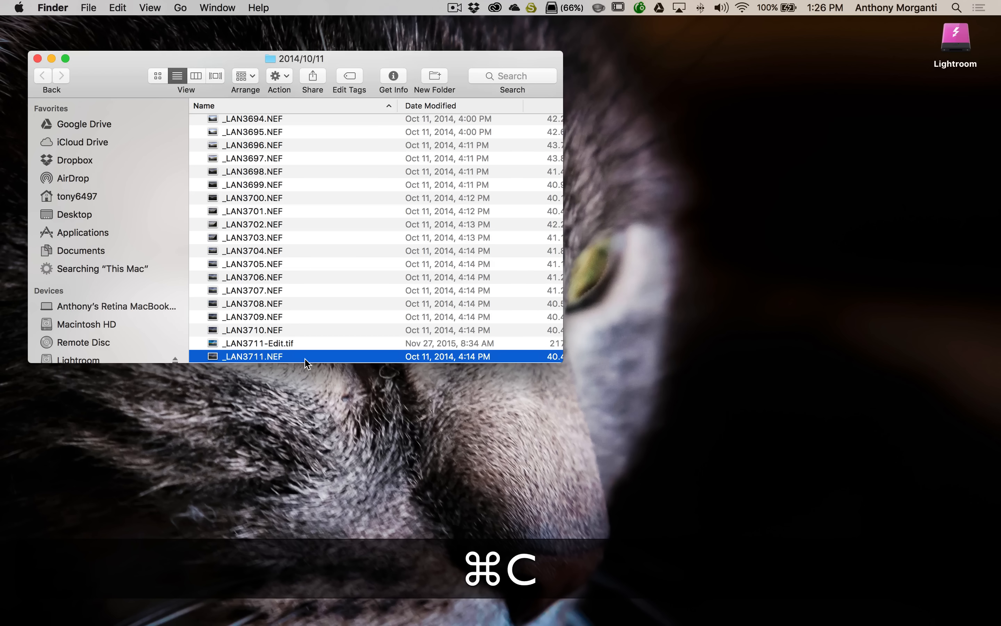
{"action": "right_click", "coordinate": [947, 126]}
{"action": "left_click", "coordinate": [918, 178]}
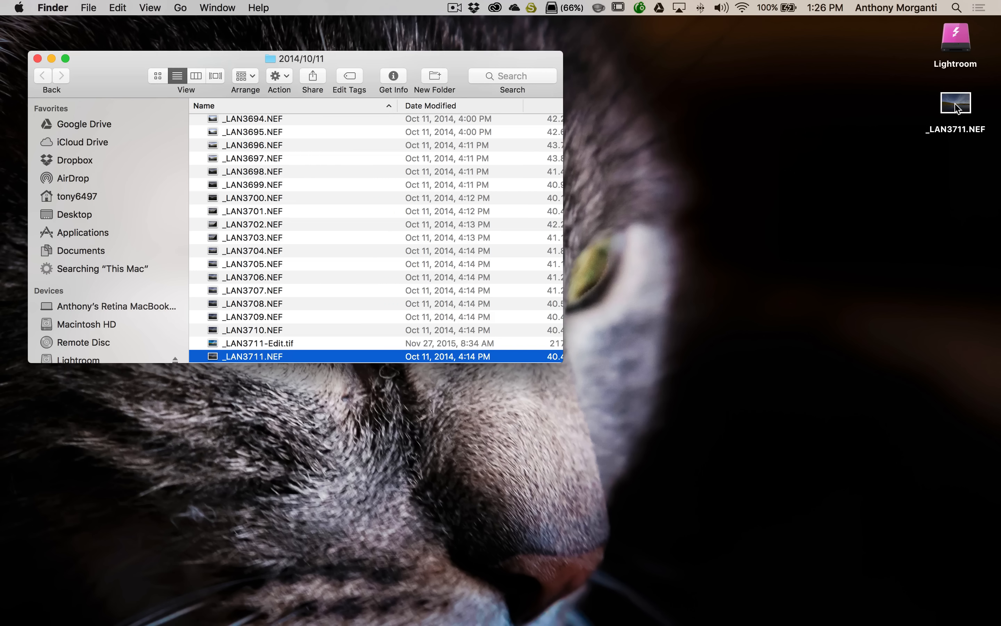
- Open the desktop copy of _LAN3711.NEF in Camera Raw and compare it with the edited photo in Lightroom
{"action": "double_click", "coordinate": [957, 108]}
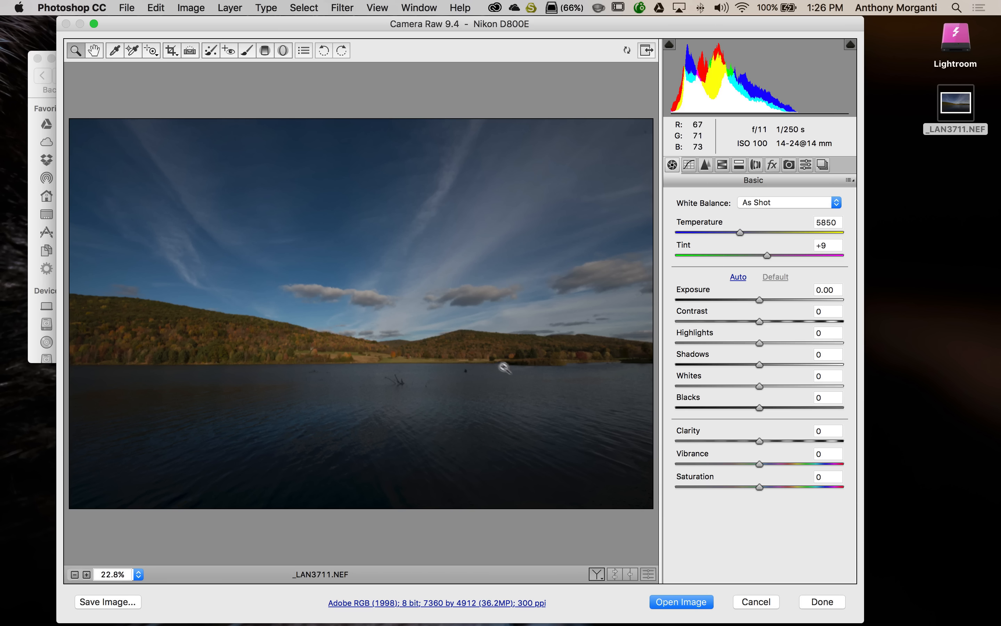
{"action": "key", "text": "ctrl+Right"}
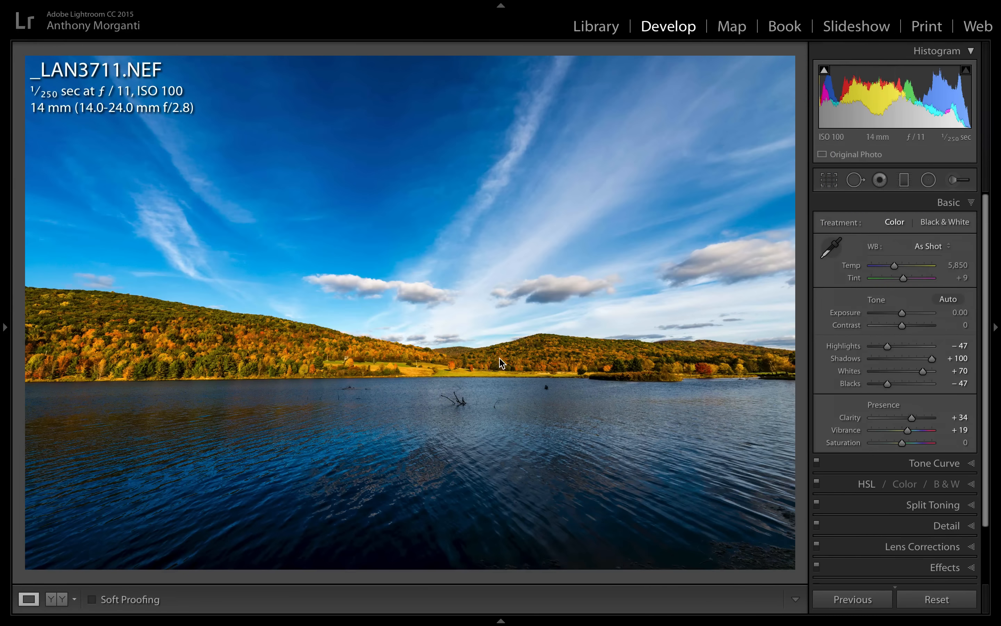
{"action": "key", "text": "super+r"}
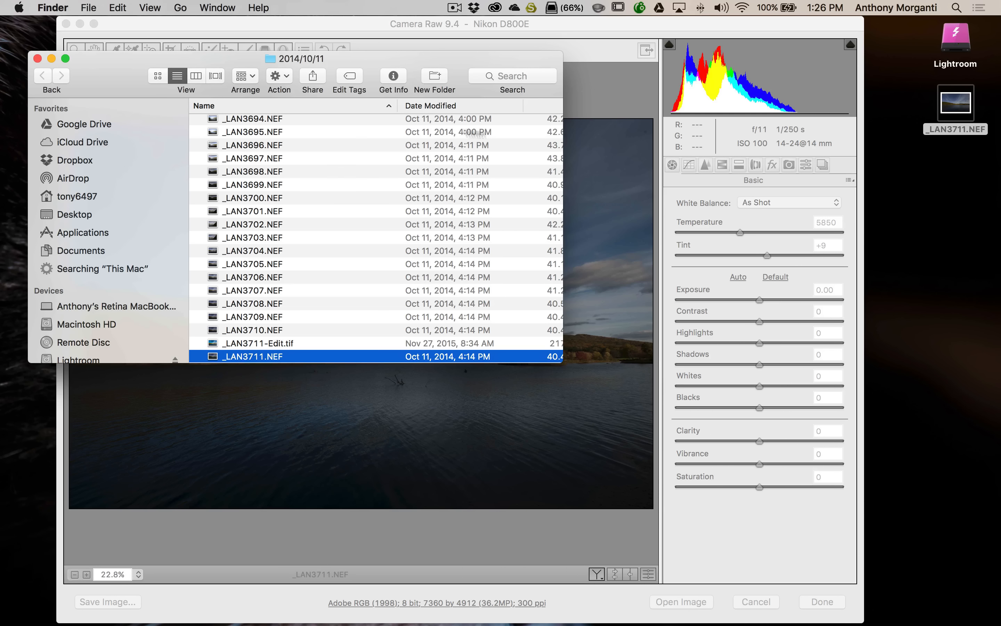
{"action": "left_click", "coordinate": [592, 49]}
{"action": "left_click", "coordinate": [596, 28]}
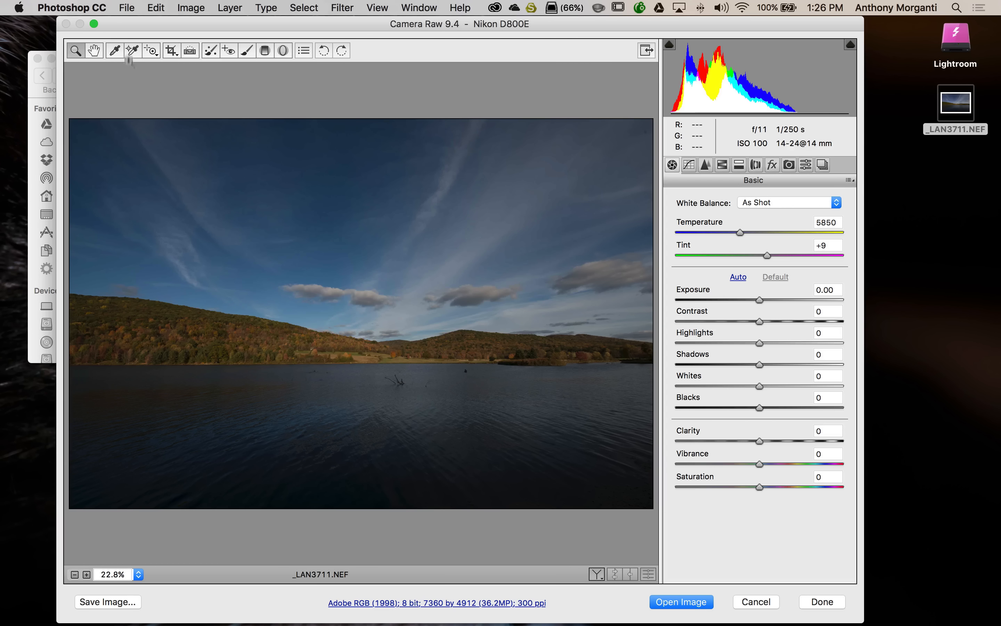
{"action": "left_click", "coordinate": [755, 601]}
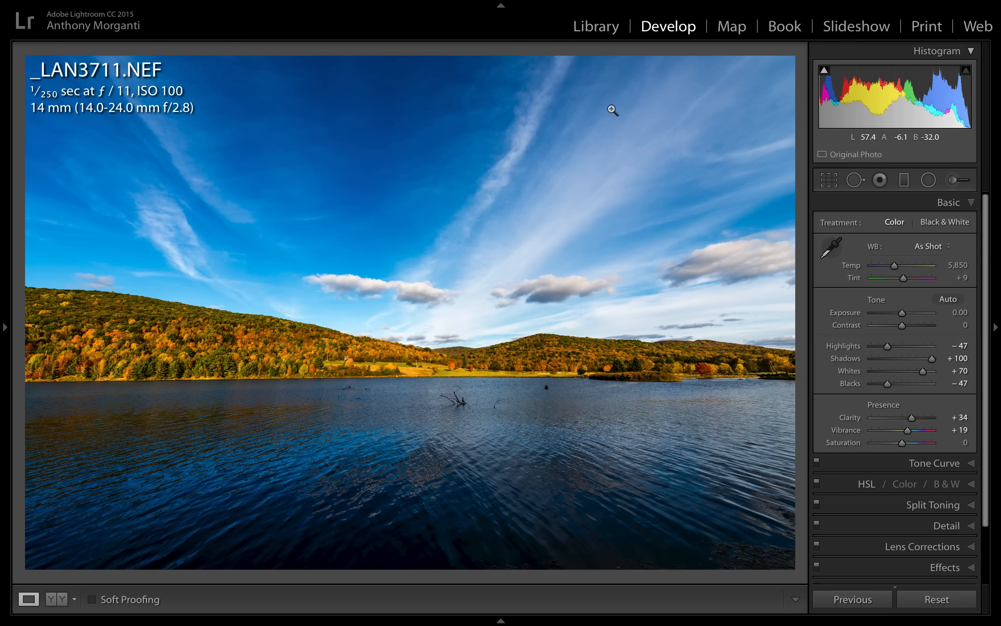
- Switch to Lightroom and open the catalog settings
{"action": "mouse_move", "coordinate": [122, 7]}
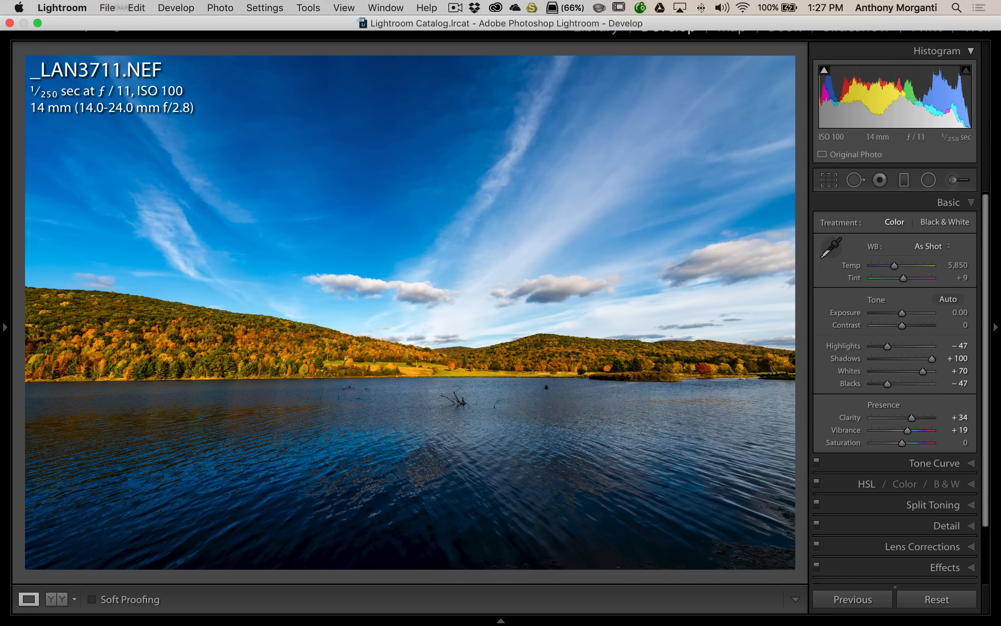
{"action": "left_click", "coordinate": [65, 9]}
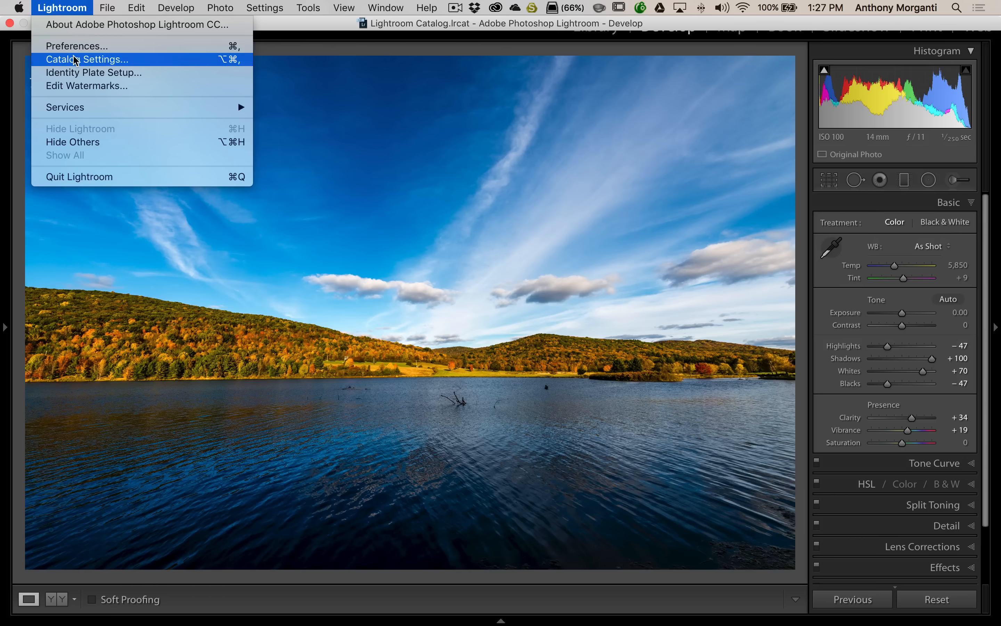
{"action": "mouse_move", "coordinate": [138, 9]}
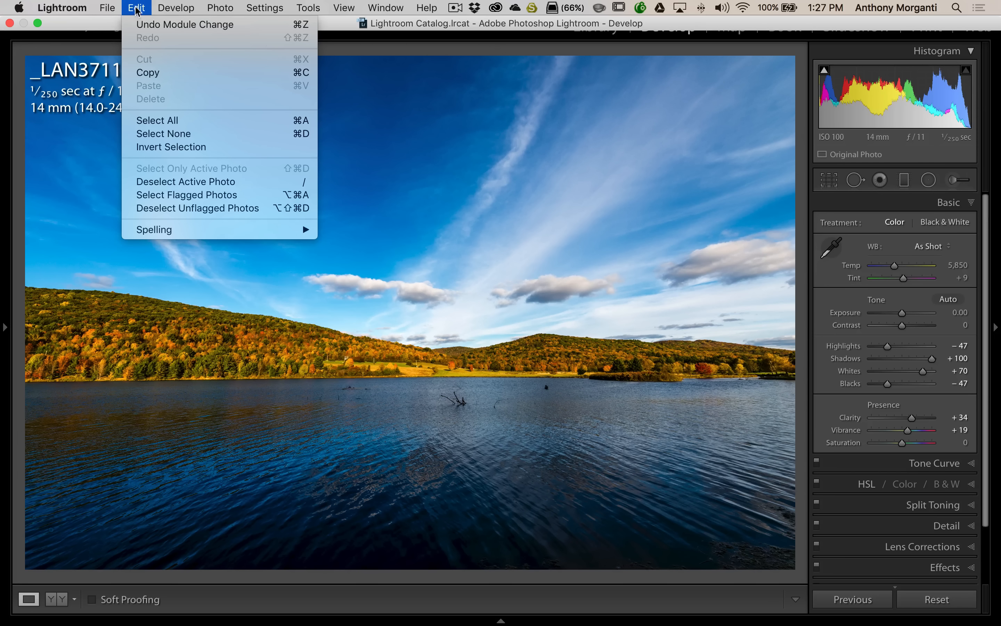
{"action": "mouse_move", "coordinate": [60, 10]}
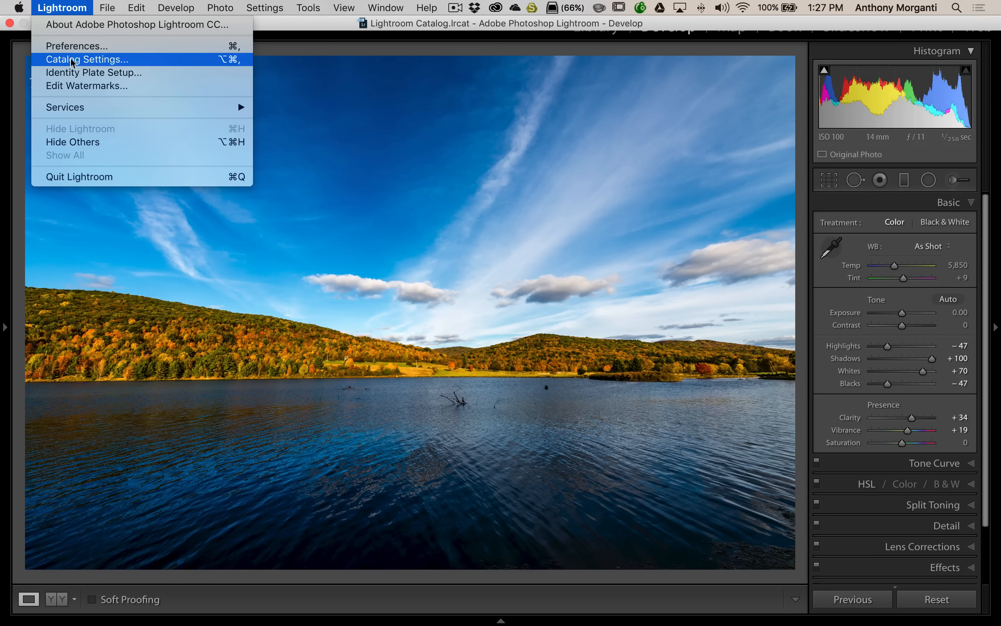
{"action": "left_click", "coordinate": [73, 66]}
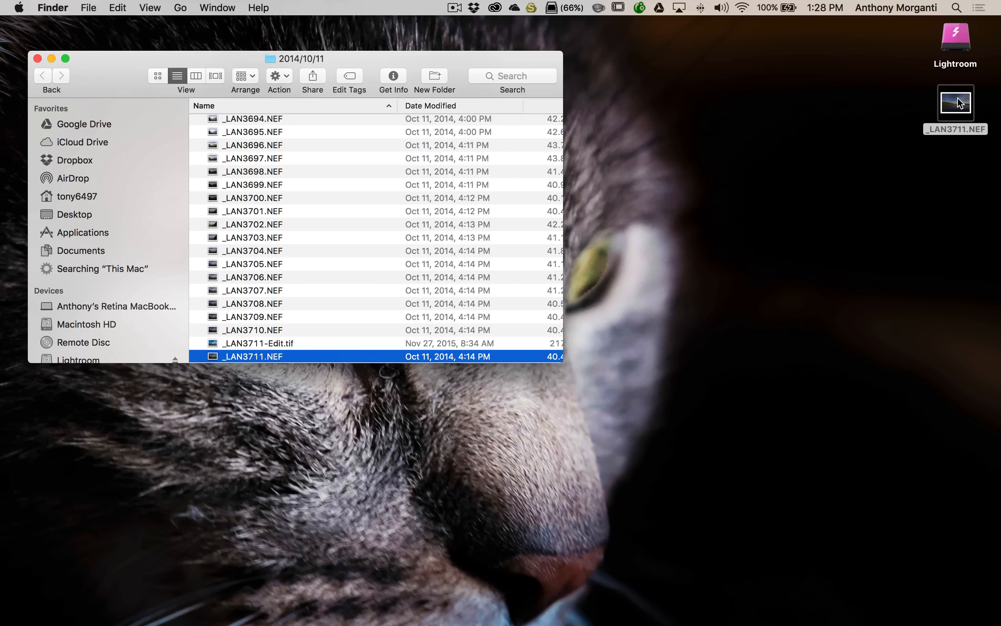
- In Finder, copy the sidecar file _LAN3711.xmp from the 2014/10/11 folder to the desktop
{"action": "scroll", "coordinate": [285, 286], "scroll_direction": "down", "scroll_amount": 4}
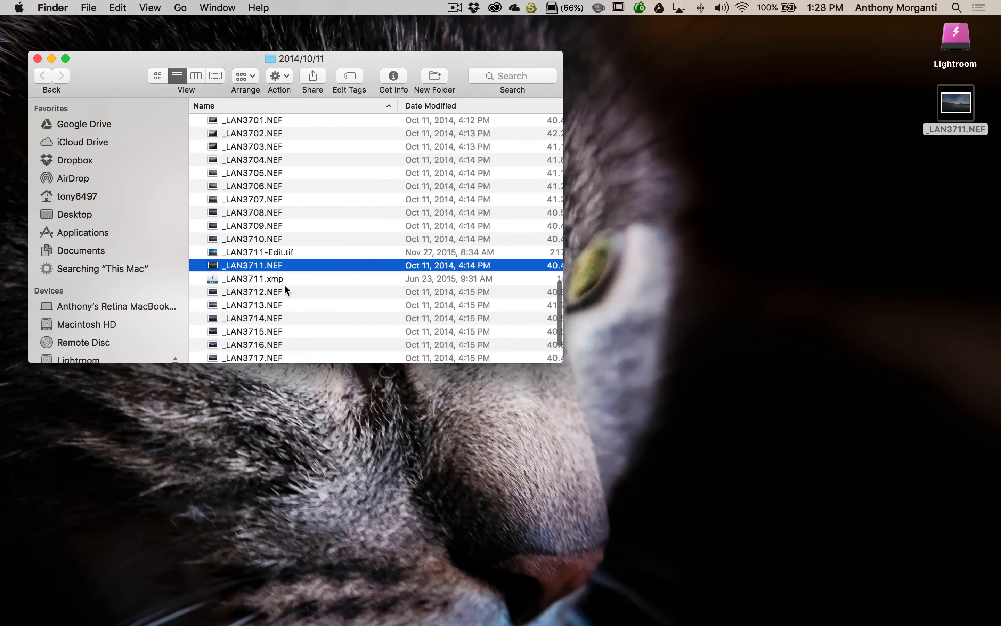
{"action": "scroll", "coordinate": [286, 290], "scroll_direction": "down", "scroll_amount": 3}
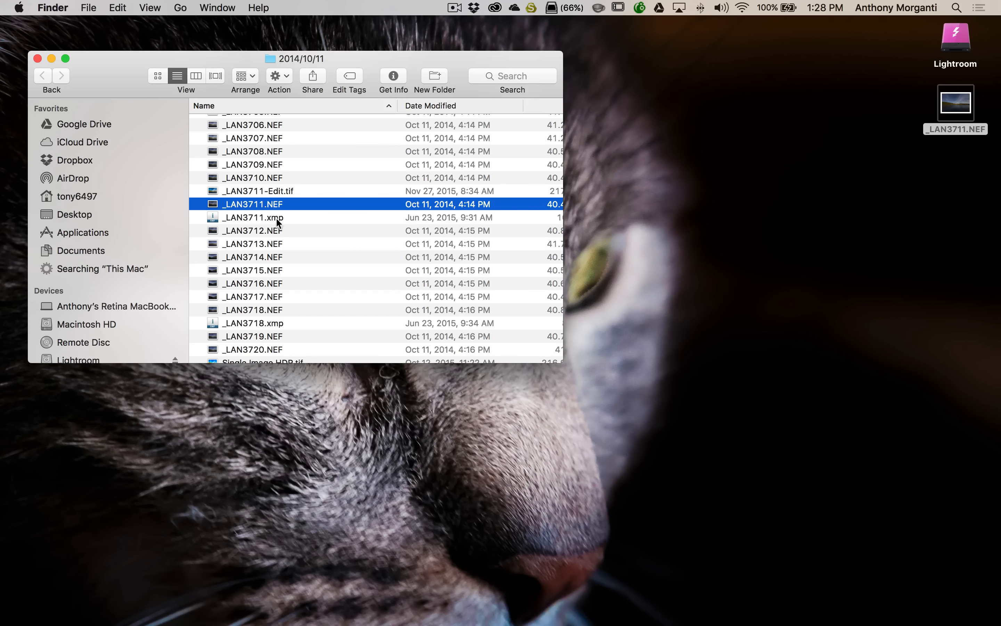
{"action": "left_click", "coordinate": [248, 217]}
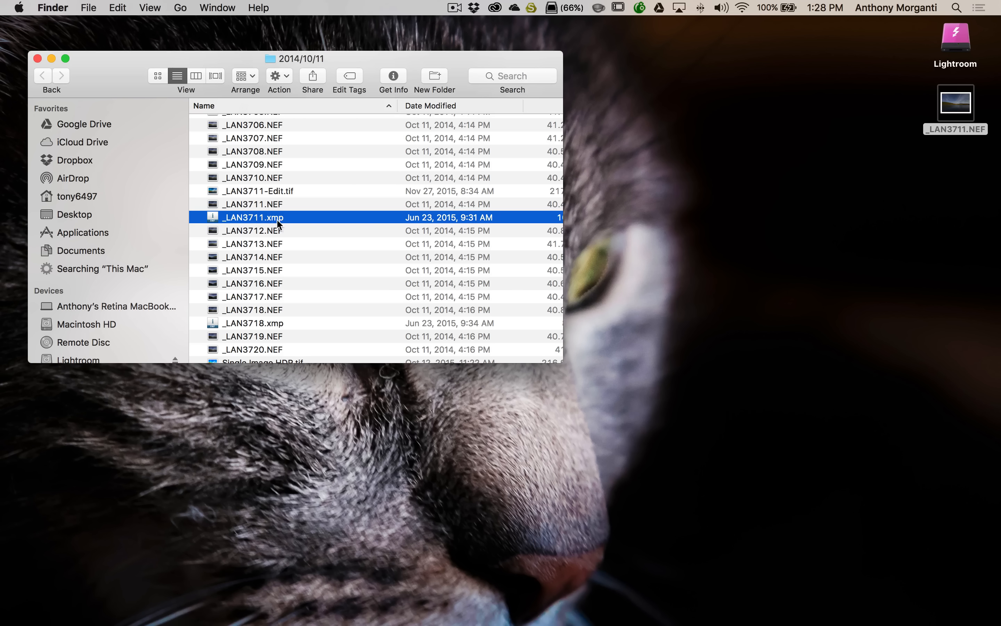
{"action": "key", "text": "super+c"}
{"action": "right_click", "coordinate": [957, 167]}
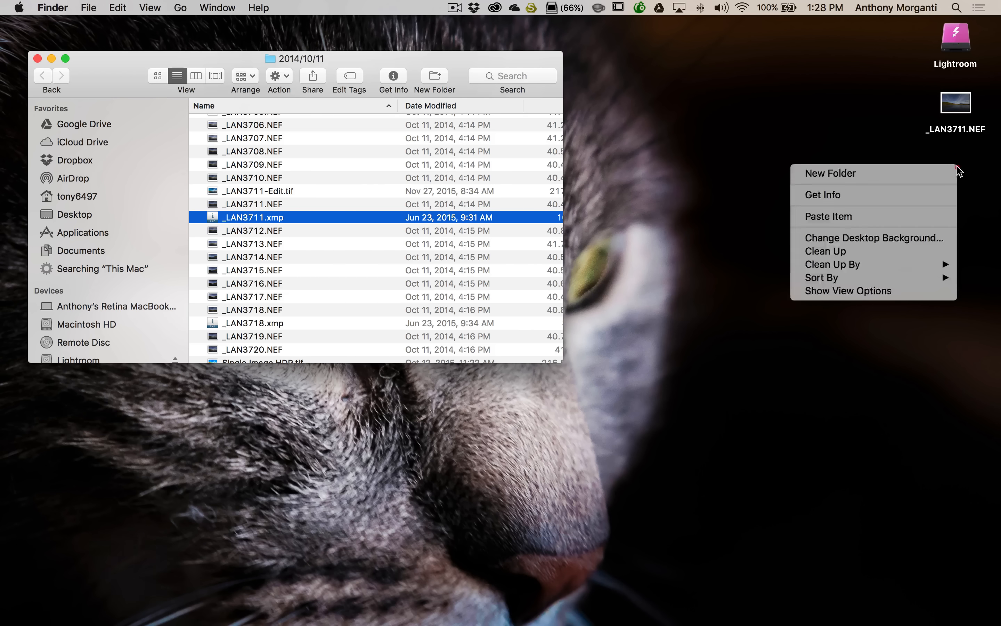
{"action": "left_click", "coordinate": [917, 216]}
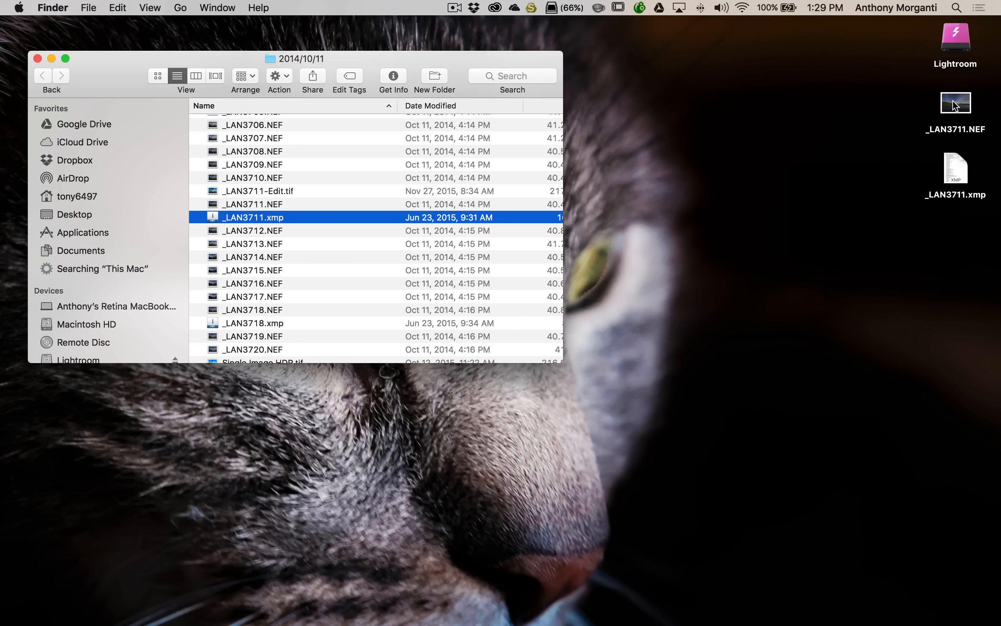
- Open the desktop _LAN3711.NEF in Camera Raw again to check its develop settings, and close it without changes
{"action": "double_click", "coordinate": [952, 106]}
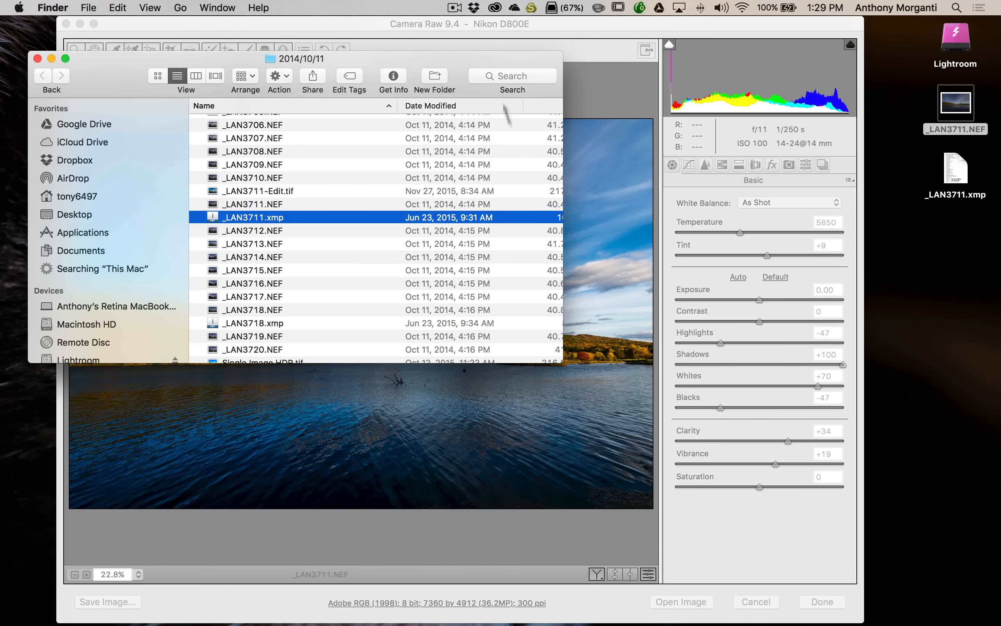
{"action": "left_click", "coordinate": [577, 35]}
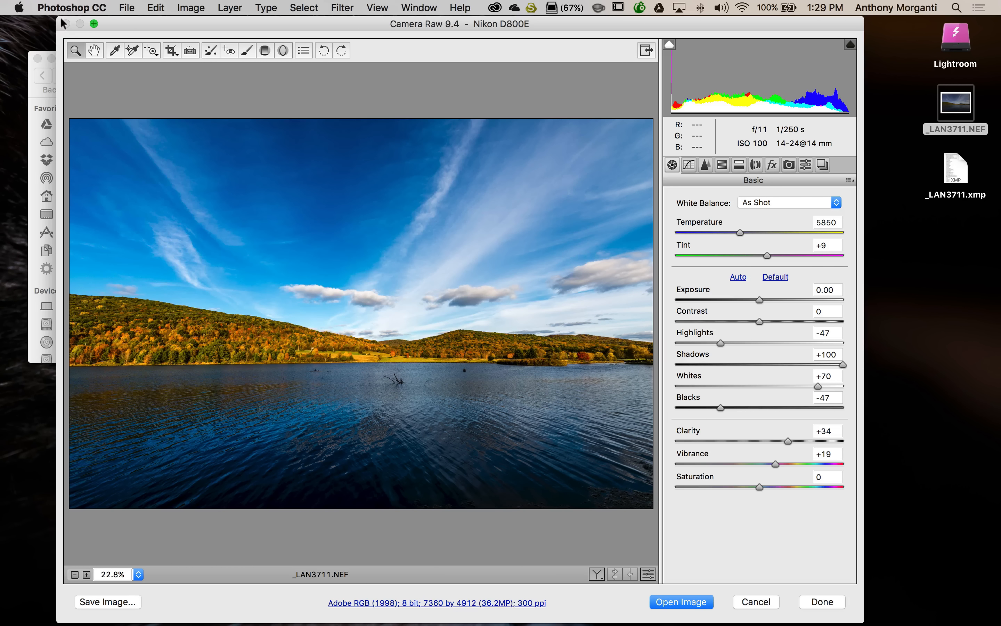
{"action": "left_click", "coordinate": [759, 601]}
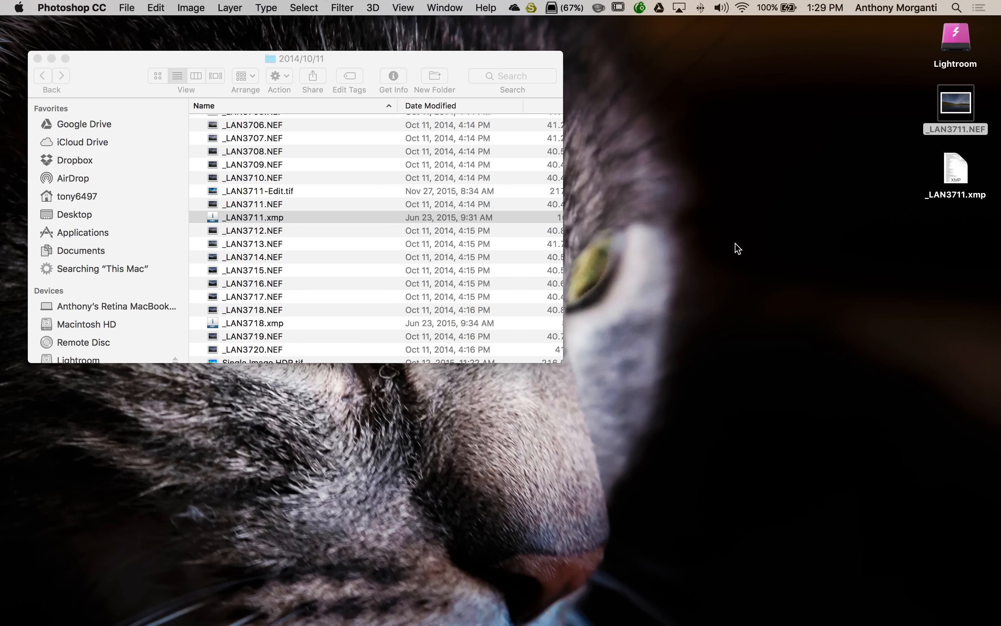
- View the desktop _LAN3711.NEF in Preview and close it
{"action": "right_click", "coordinate": [958, 106]}
{"action": "mouse_move", "coordinate": [910, 122]}
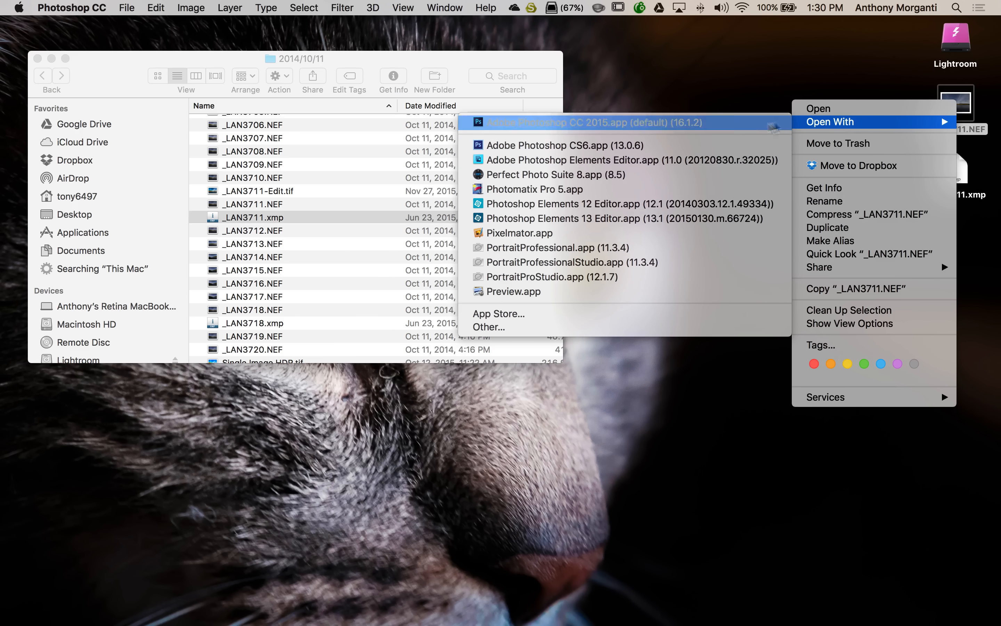
{"action": "left_click", "coordinate": [548, 293]}
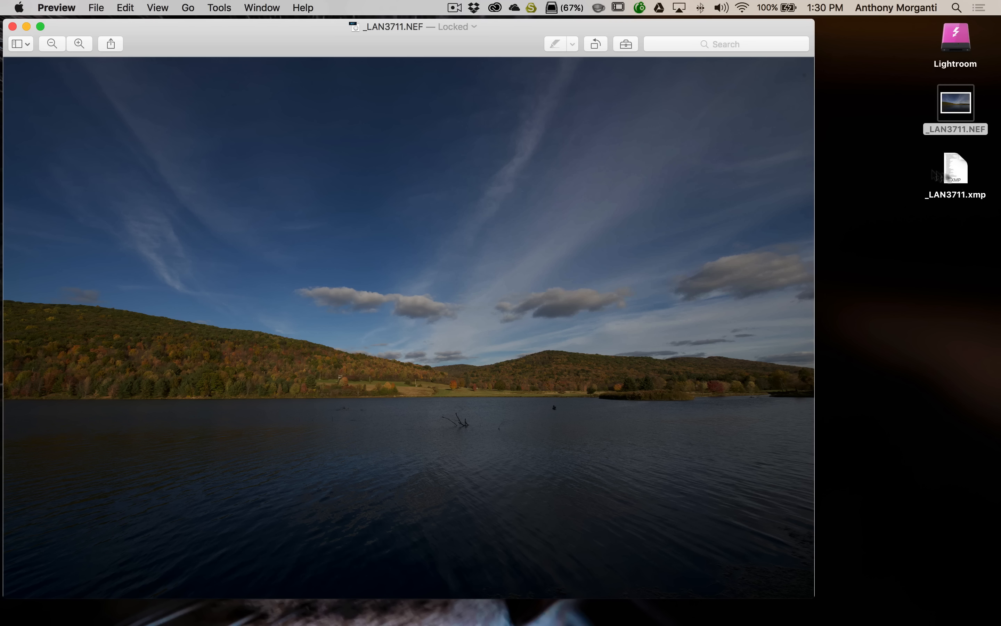
{"action": "left_click", "coordinate": [13, 26]}
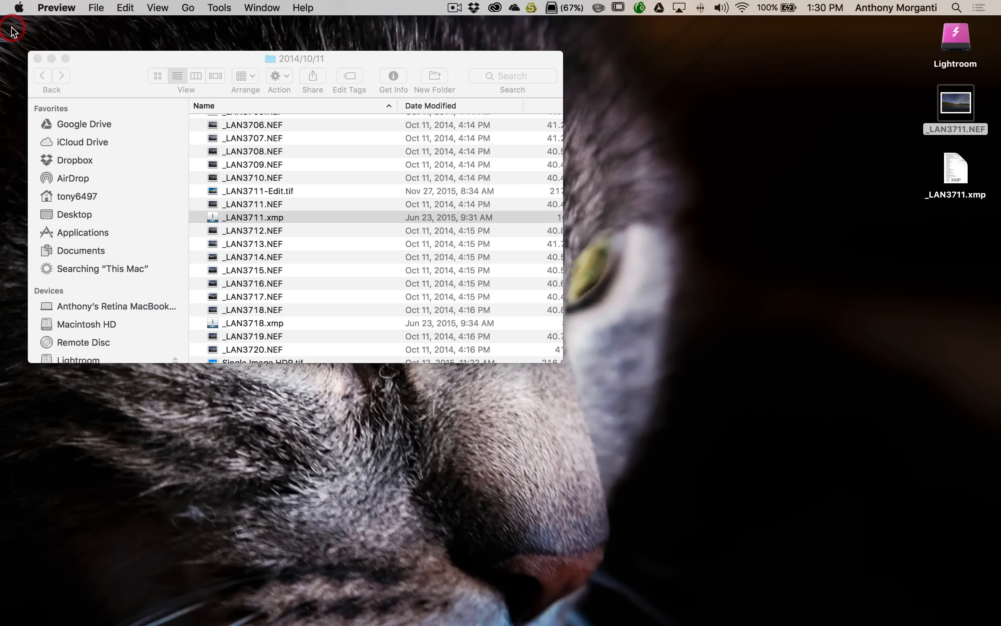
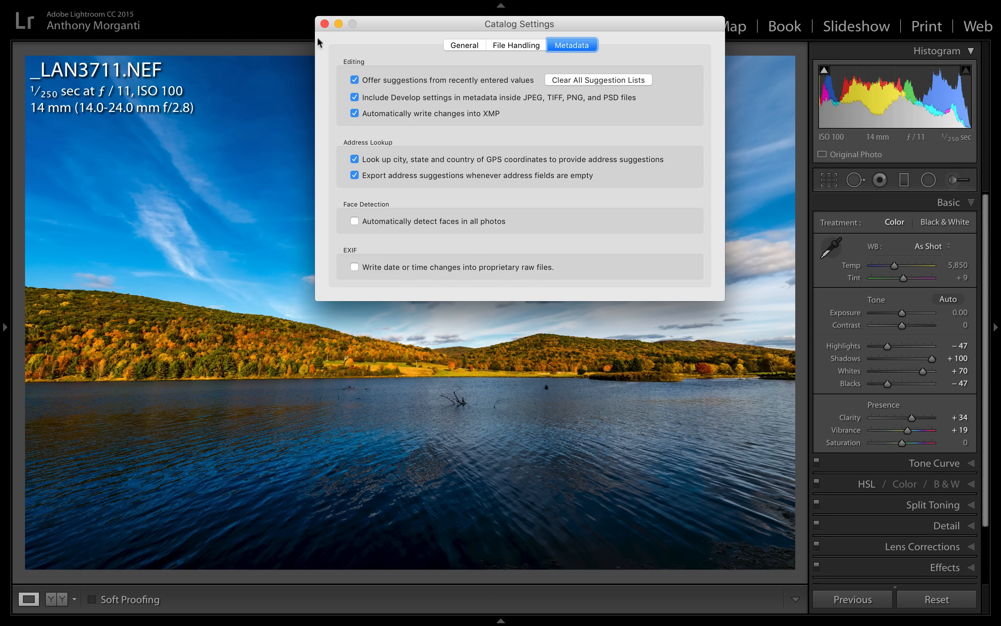
- Close Lightroom's catalog settings and start an export of the lake photo with the image format set to Original
{"action": "left_click", "coordinate": [325, 24]}
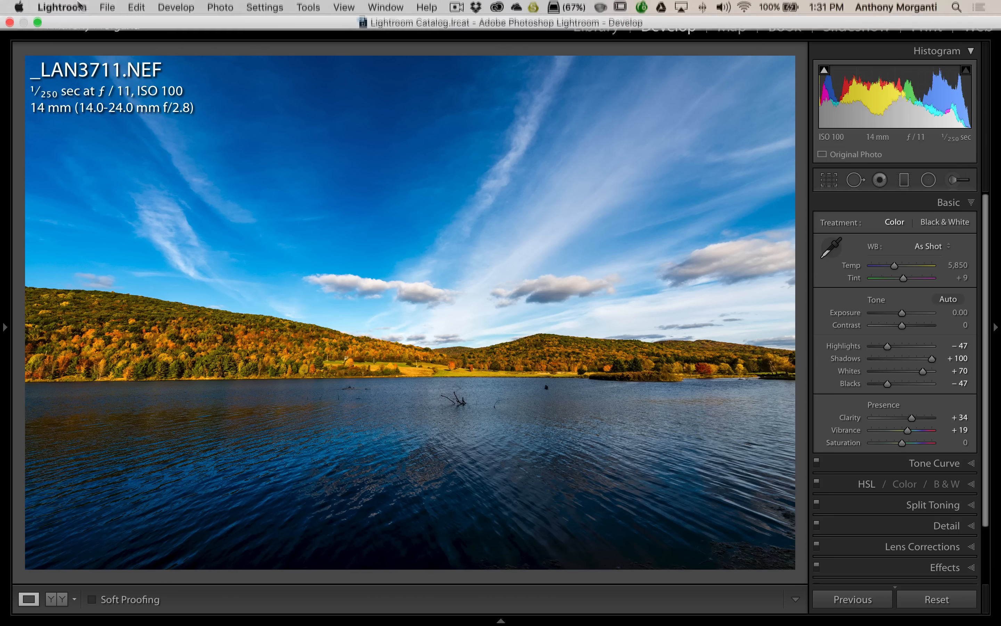
{"action": "left_click", "coordinate": [106, 7]}
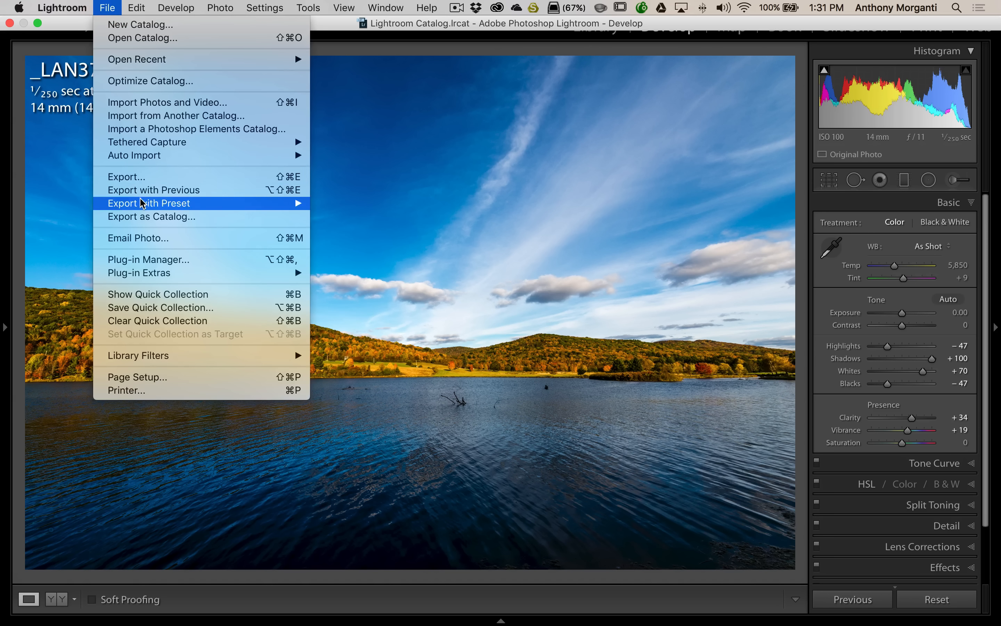
{"action": "left_click", "coordinate": [137, 177]}
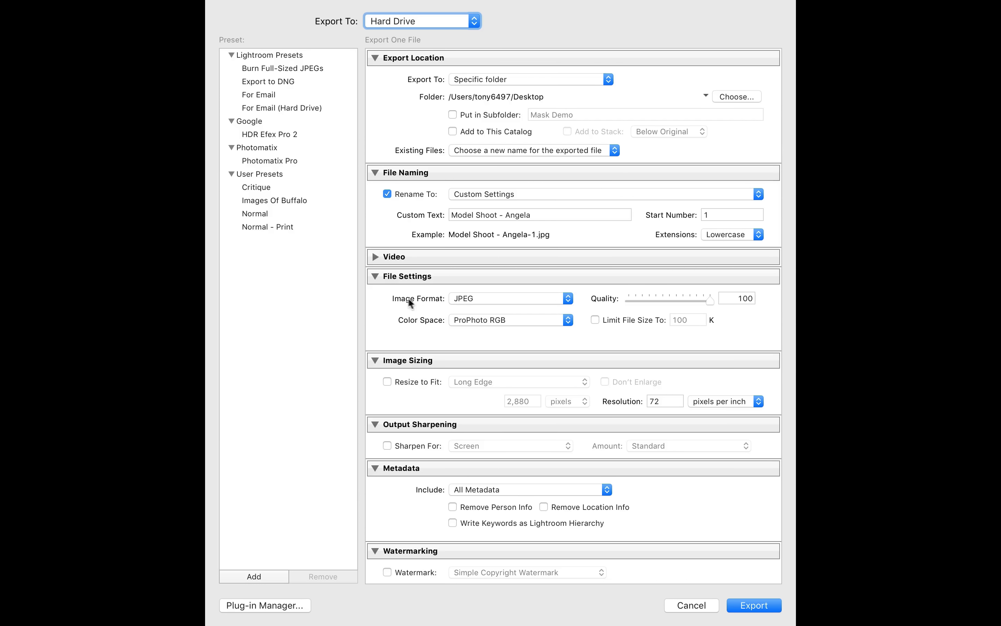
{"action": "left_click", "coordinate": [569, 299]}
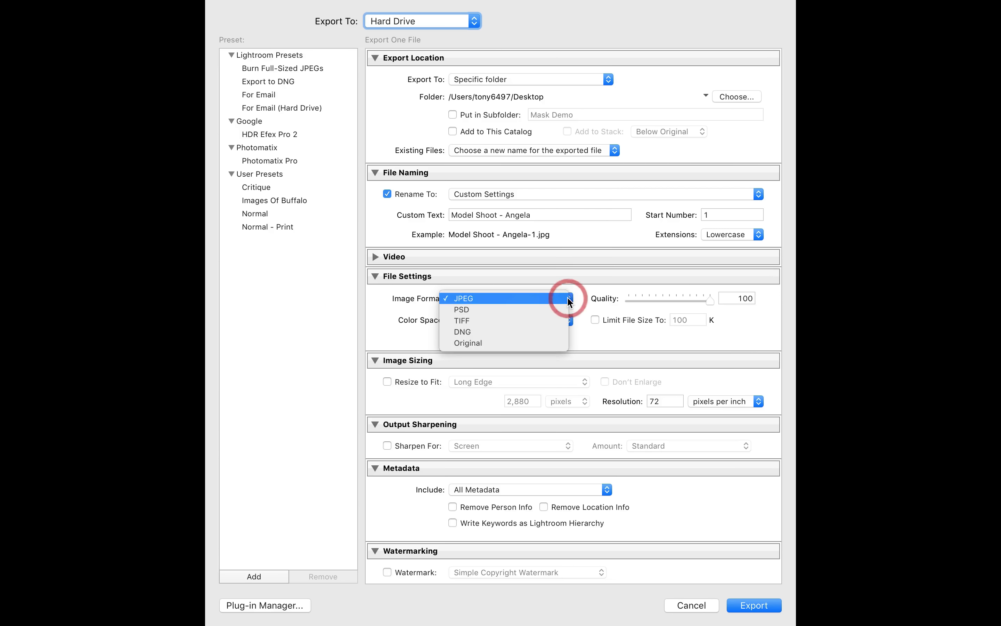
{"action": "left_click", "coordinate": [464, 342]}
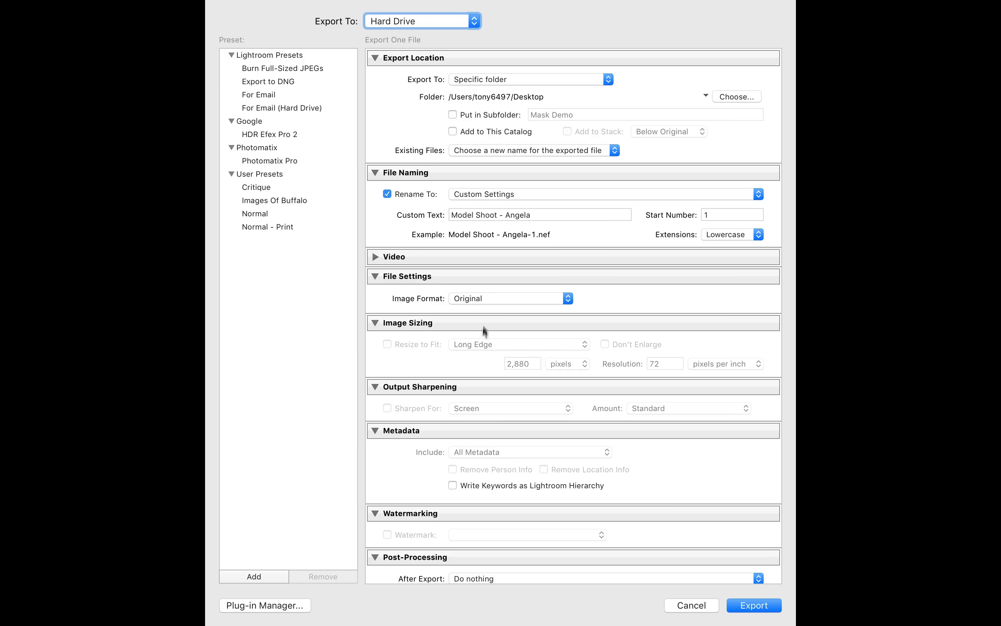
- Set the export's custom name text to "Lake" and export the photo to the desktop
{"action": "left_click", "coordinate": [547, 218]}
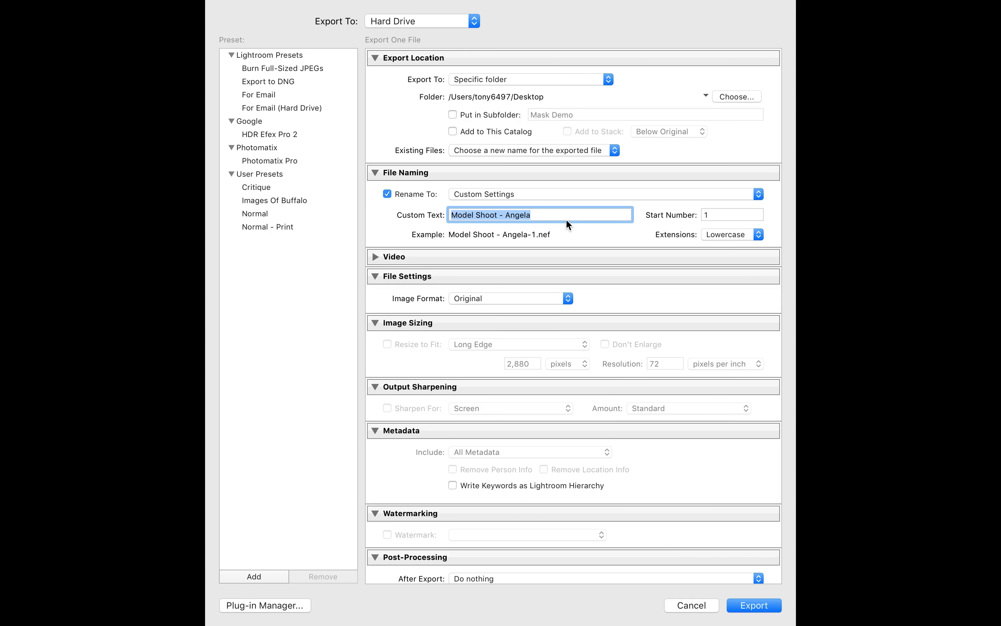
{"action": "type", "text": "Lake"}
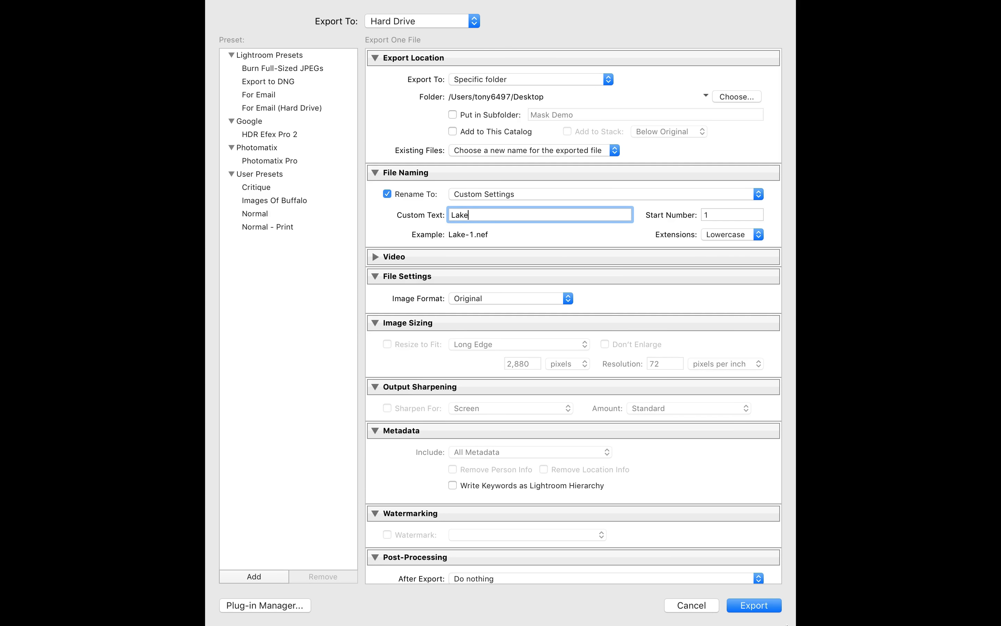
{"action": "left_click", "coordinate": [754, 605]}
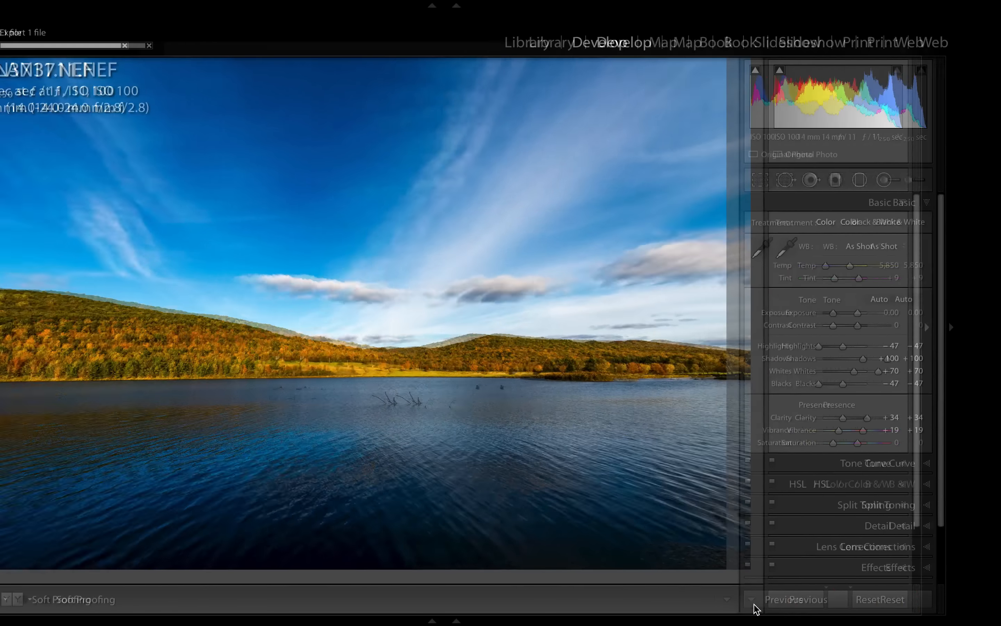
{"action": "key", "text": "ctrl+Left"}
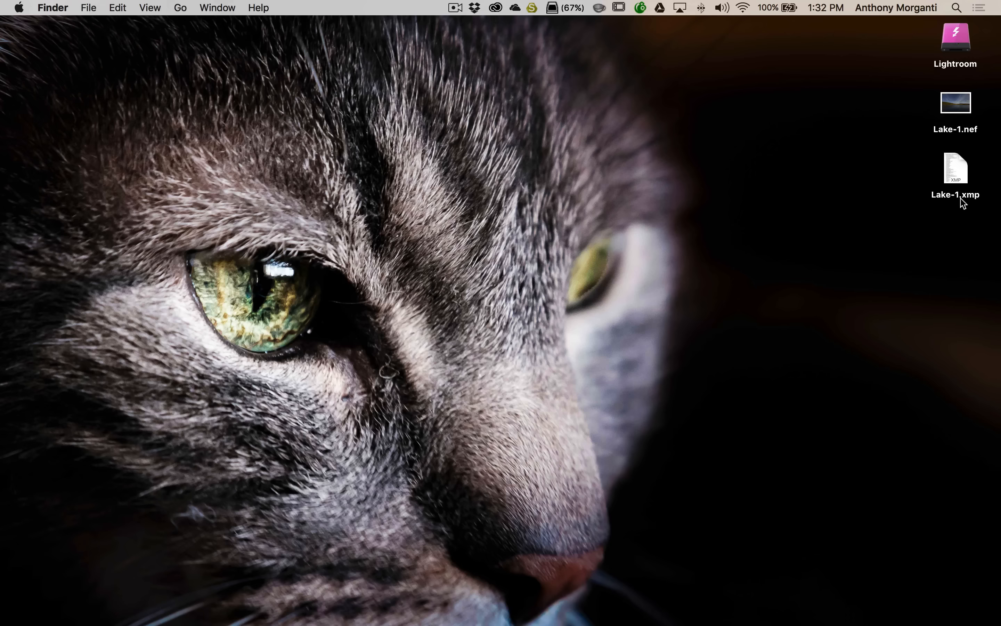
- Open the exported Lake-1.nef from the desktop in Camera Raw to check its develop settings, and close it without changes
{"action": "double_click", "coordinate": [954, 106]}
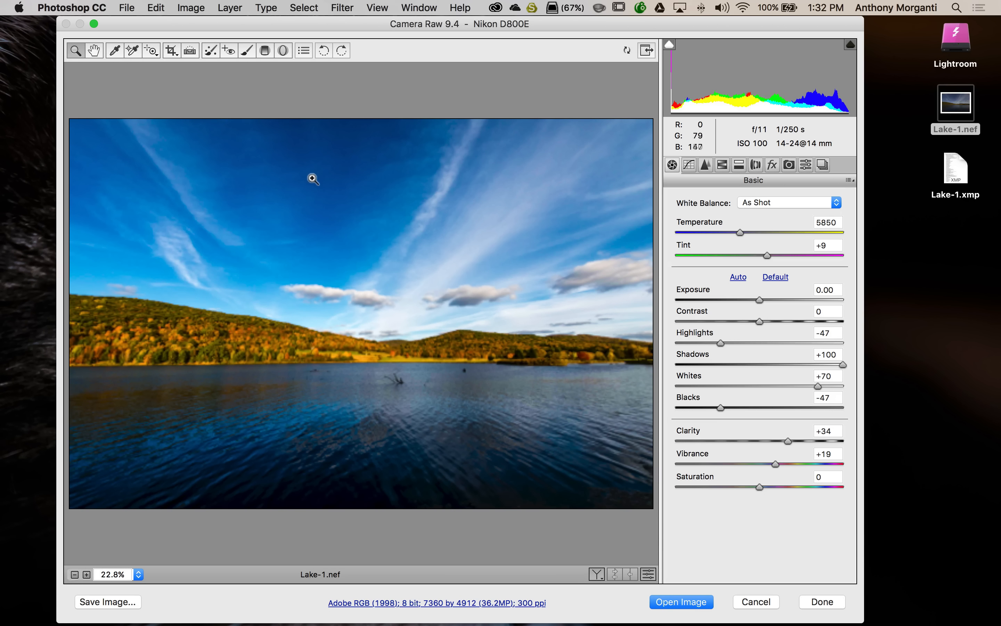
{"action": "left_click", "coordinate": [69, 5]}
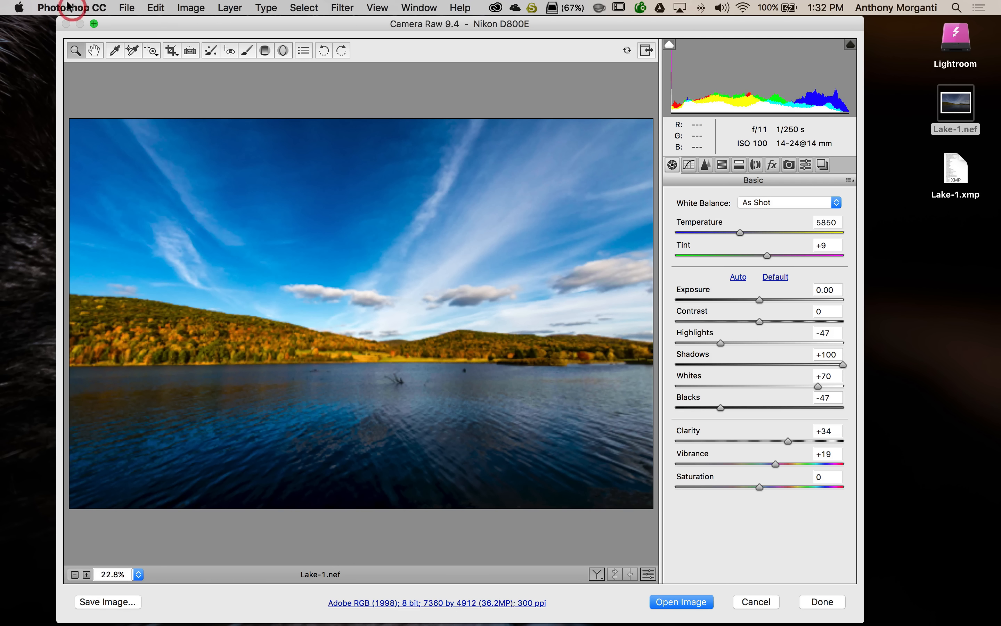
{"action": "left_click", "coordinate": [95, 25]}
{"action": "left_click", "coordinate": [761, 601]}
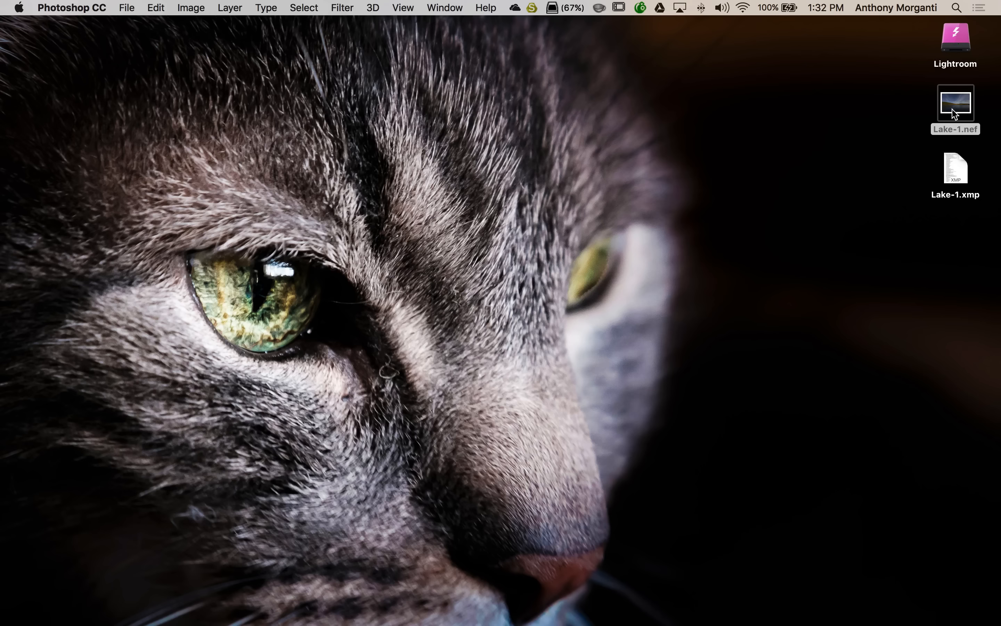
- Move both Lake-1.nef and Lake-1.xmp from the desktop to the Trash
{"action": "left_click_drag", "start_coordinate": [918, 90], "coordinate": [988, 193]}
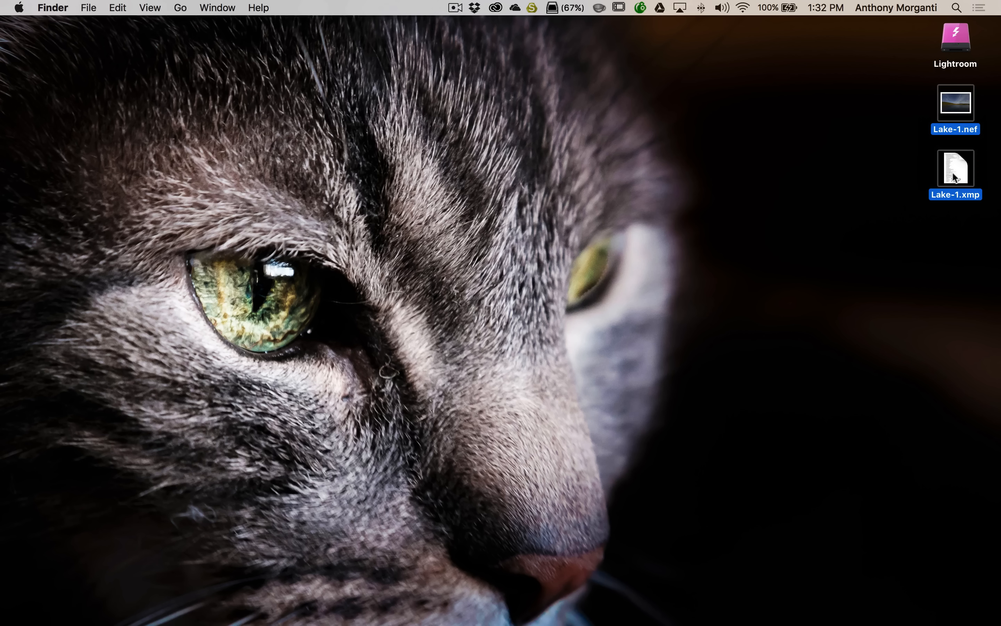
{"action": "left_click_drag", "start_coordinate": [954, 109], "coordinate": [934, 587]}
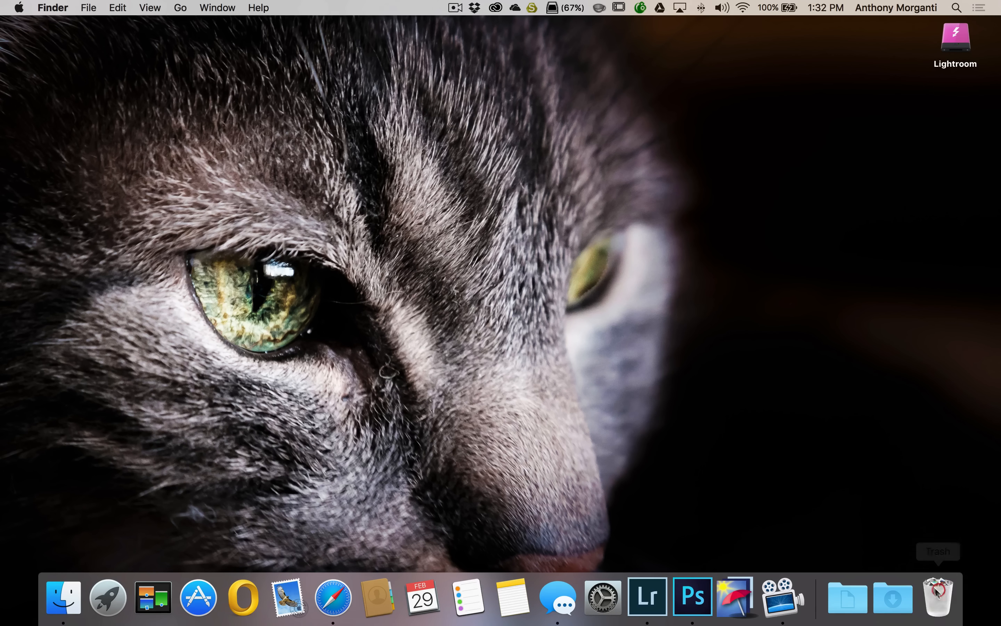
- Switch to Lightroom and export the lake photo to the desktop with the image format set to DNG
{"action": "key", "text": "ctrl+Right"}
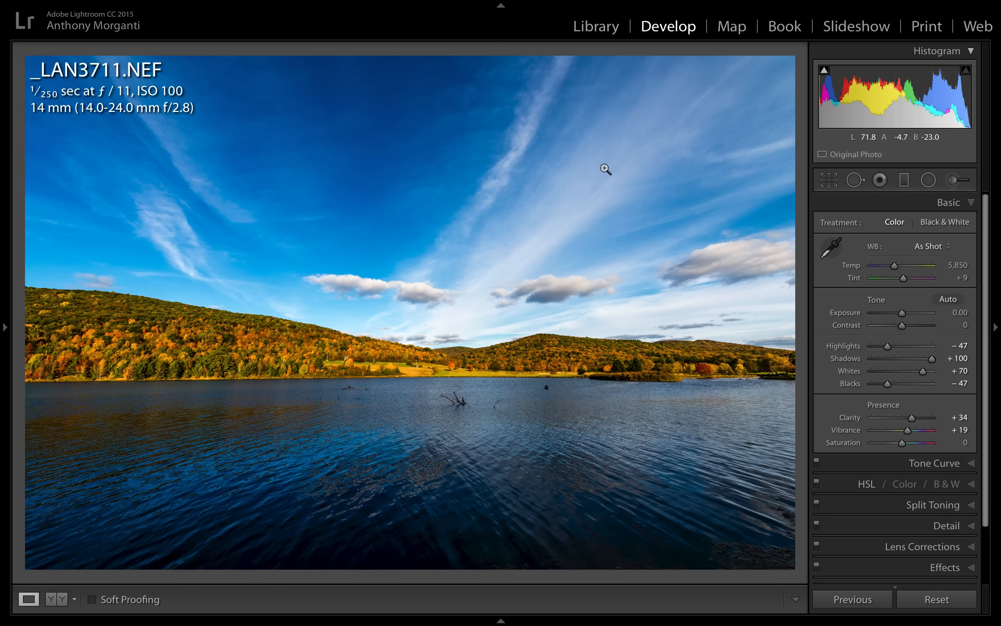
{"action": "mouse_move", "coordinate": [139, 2]}
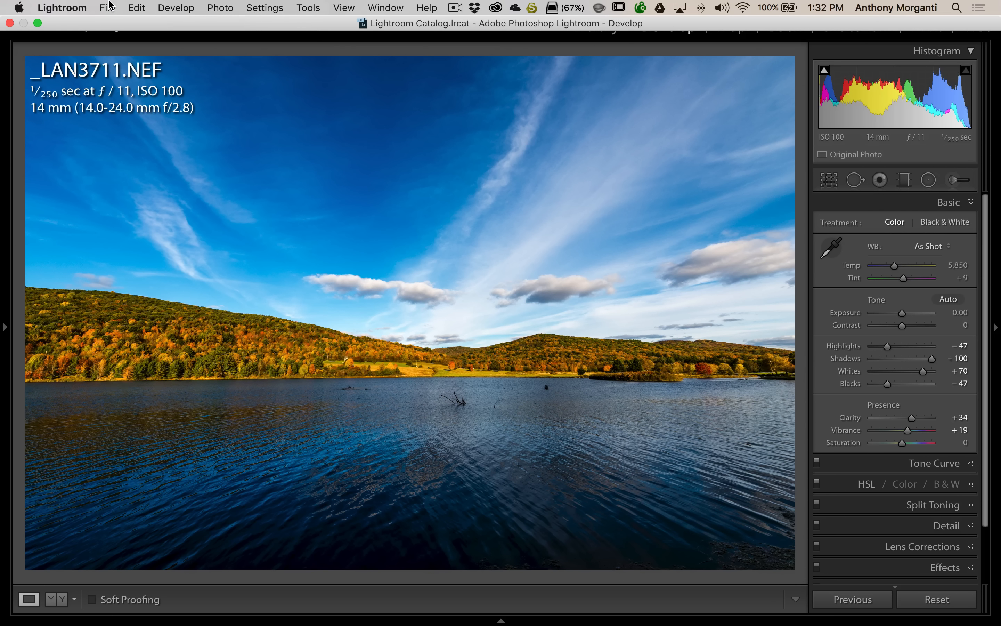
{"action": "left_click", "coordinate": [108, 7]}
{"action": "left_click", "coordinate": [144, 175]}
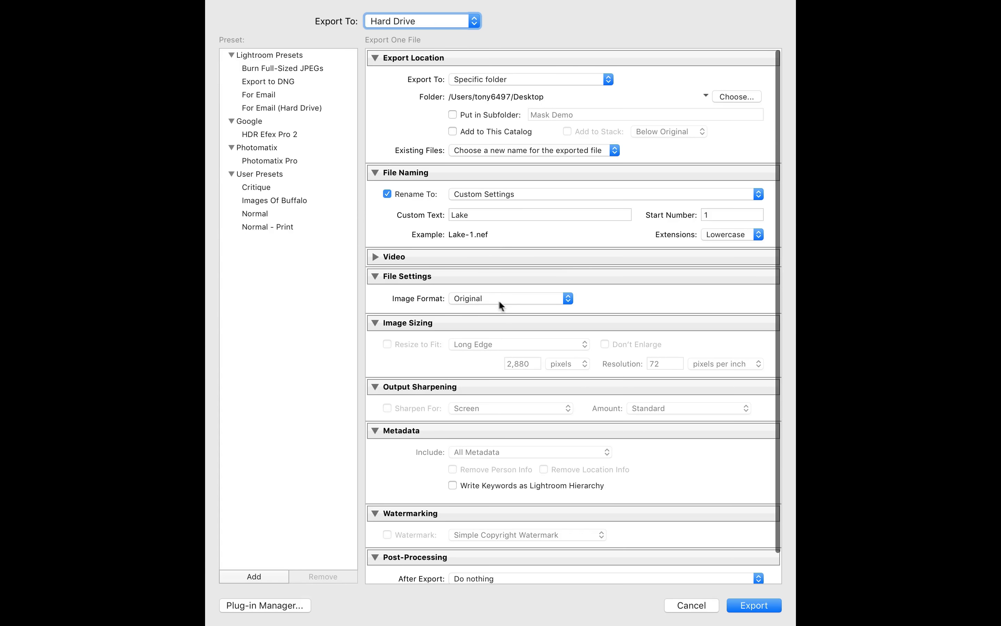
{"action": "left_click", "coordinate": [494, 299]}
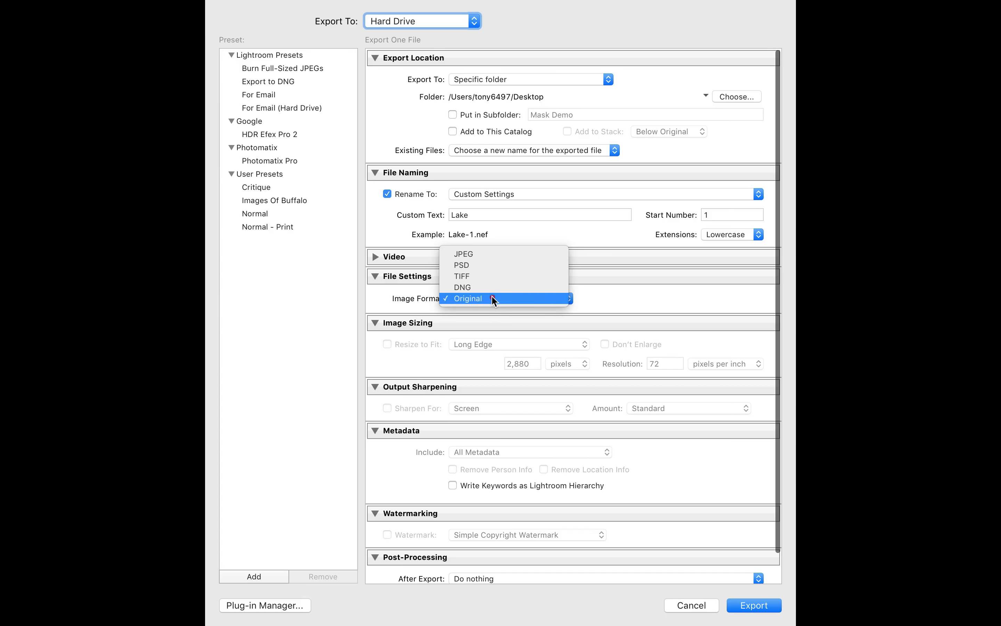
{"action": "left_click", "coordinate": [488, 286]}
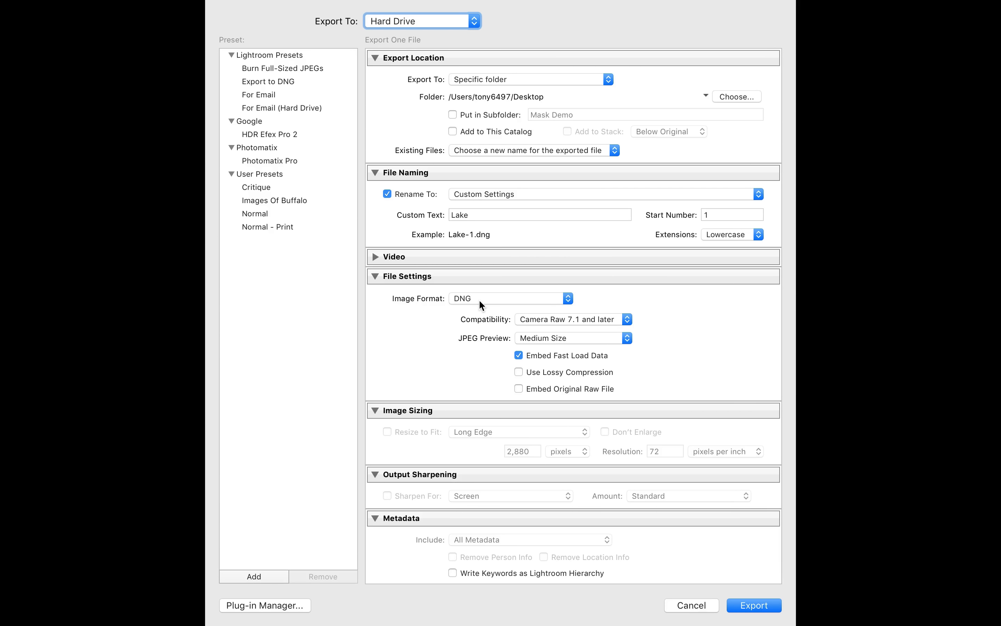
{"action": "scroll", "coordinate": [479, 299], "scroll_direction": "down", "scroll_amount": 3}
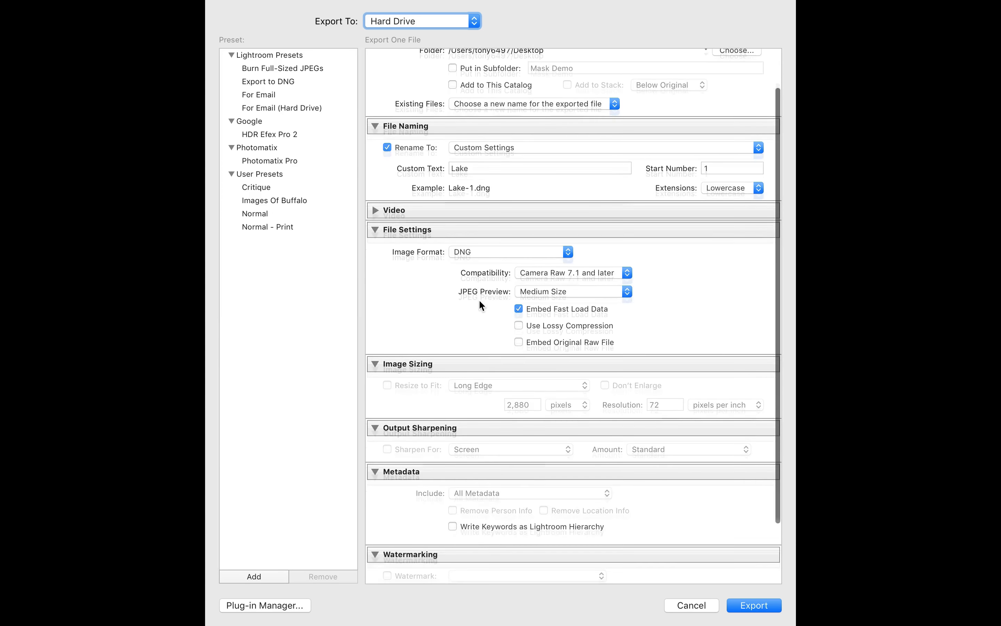
{"action": "left_click", "coordinate": [753, 605]}
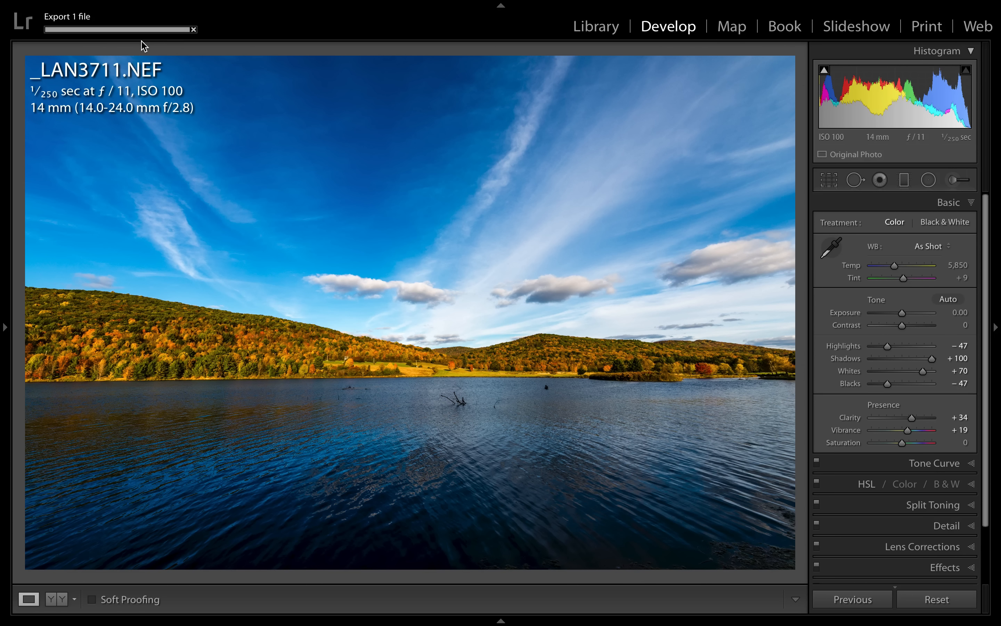
- Open the exported Lake-1.dng from the desktop in Camera Raw to check its develop settings, and close it without changes
{"action": "key", "text": "ctrl+Left"}
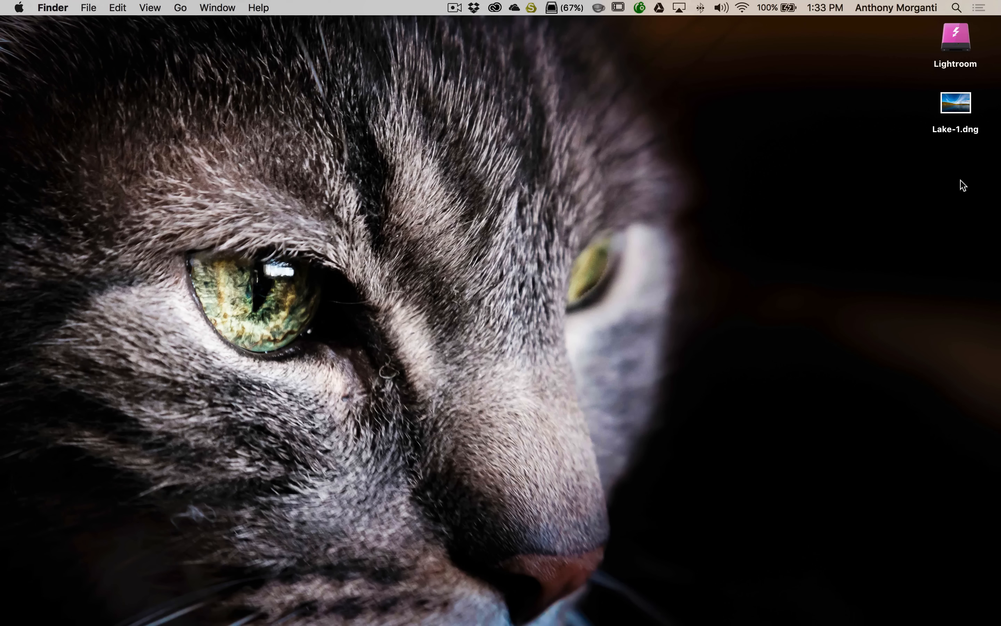
{"action": "double_click", "coordinate": [956, 105]}
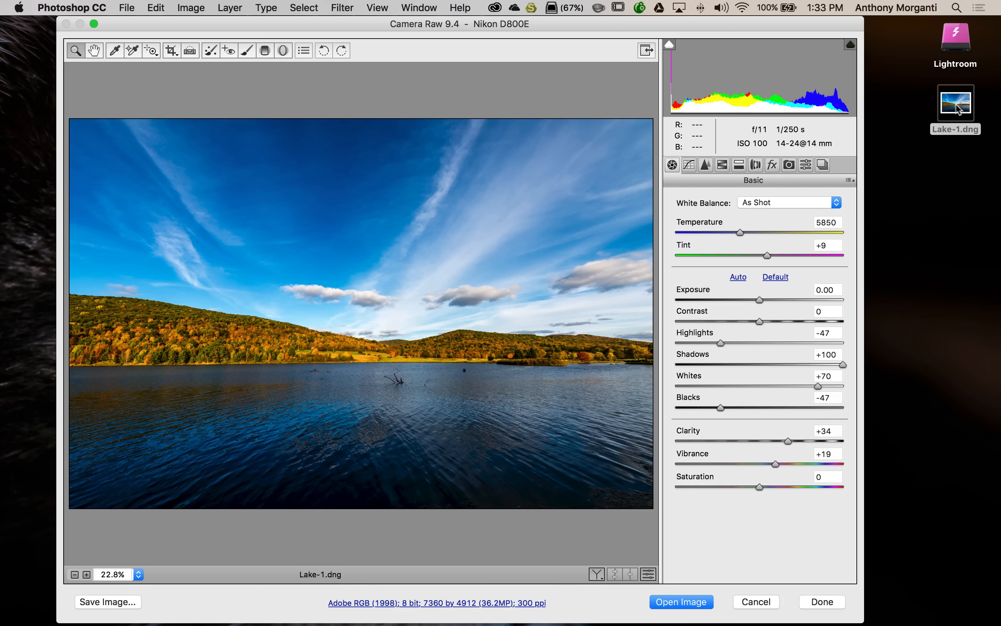
{"action": "left_click", "coordinate": [750, 601]}
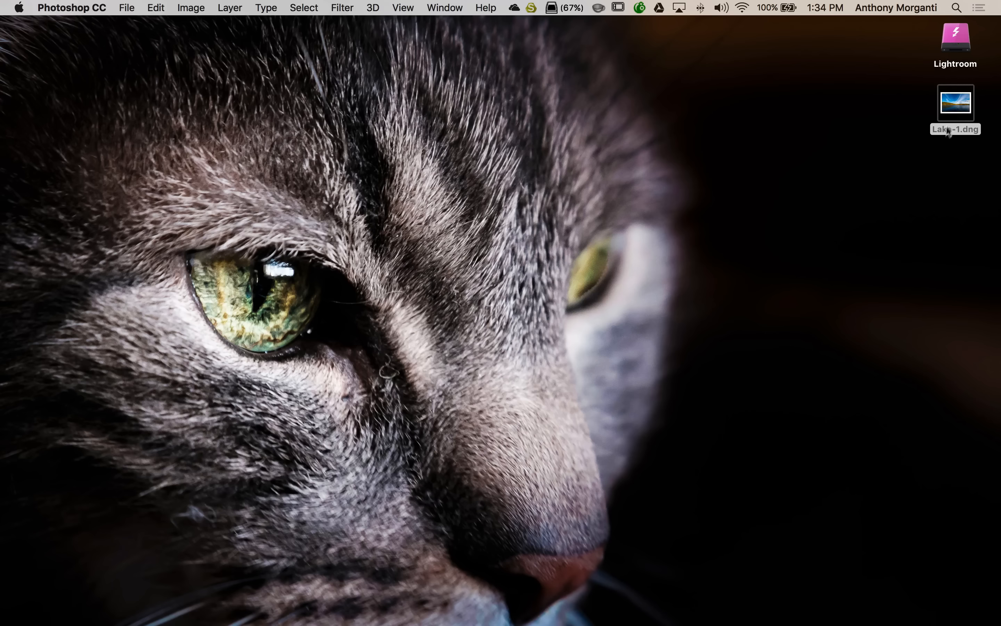
- View the desktop Lake-1.dng in Preview and close it
{"action": "right_click", "coordinate": [955, 102]}
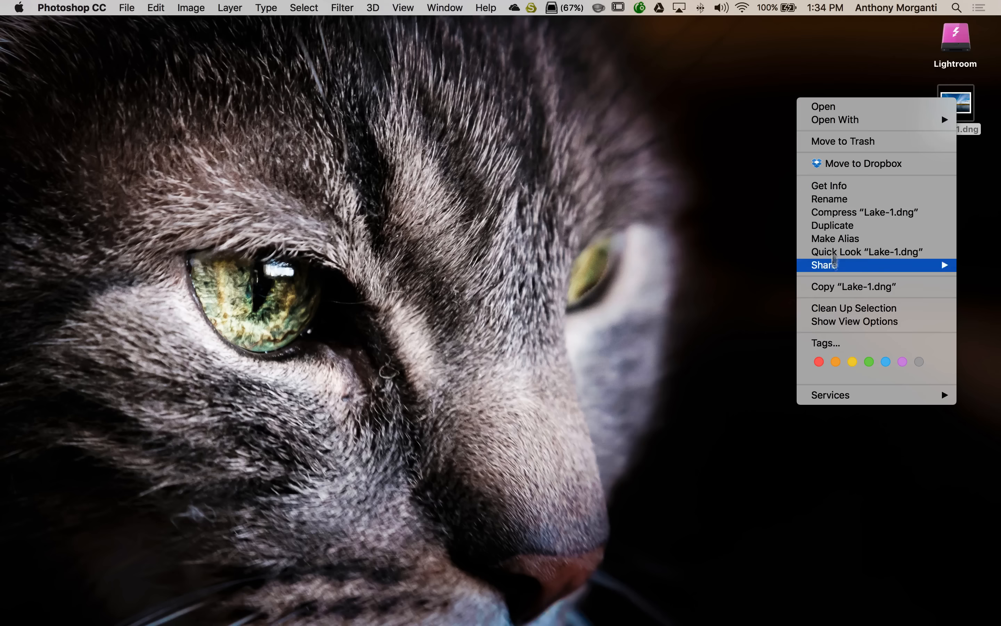
{"action": "mouse_move", "coordinate": [835, 121]}
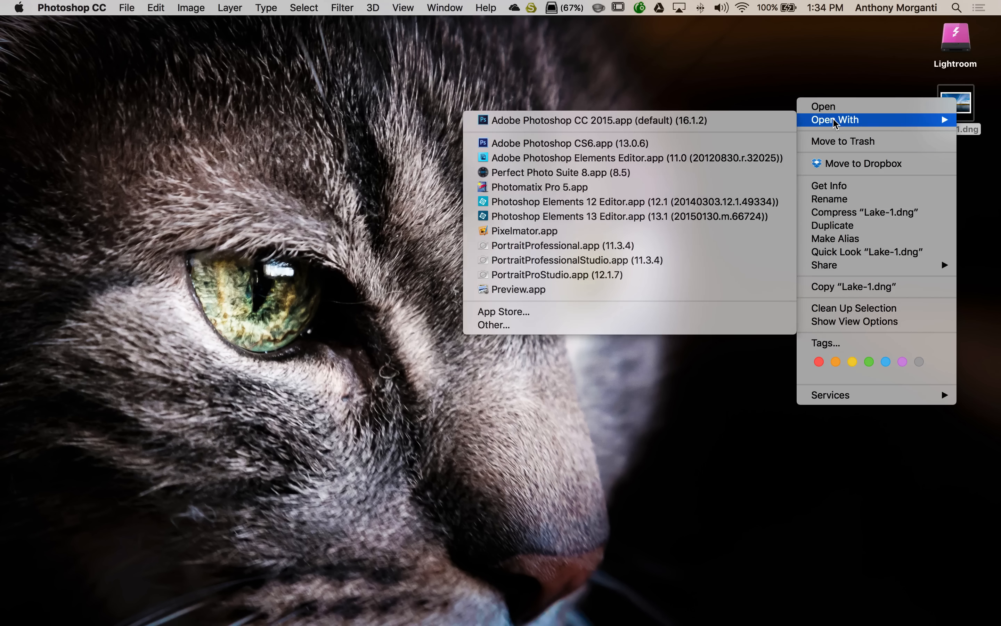
{"action": "left_click", "coordinate": [551, 290]}
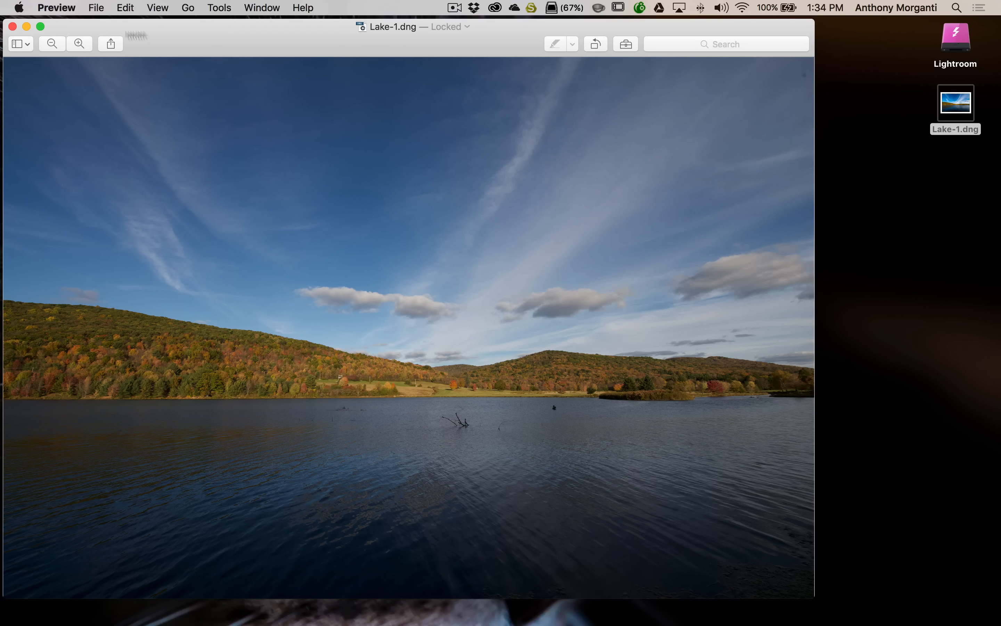
{"action": "left_click", "coordinate": [13, 27]}
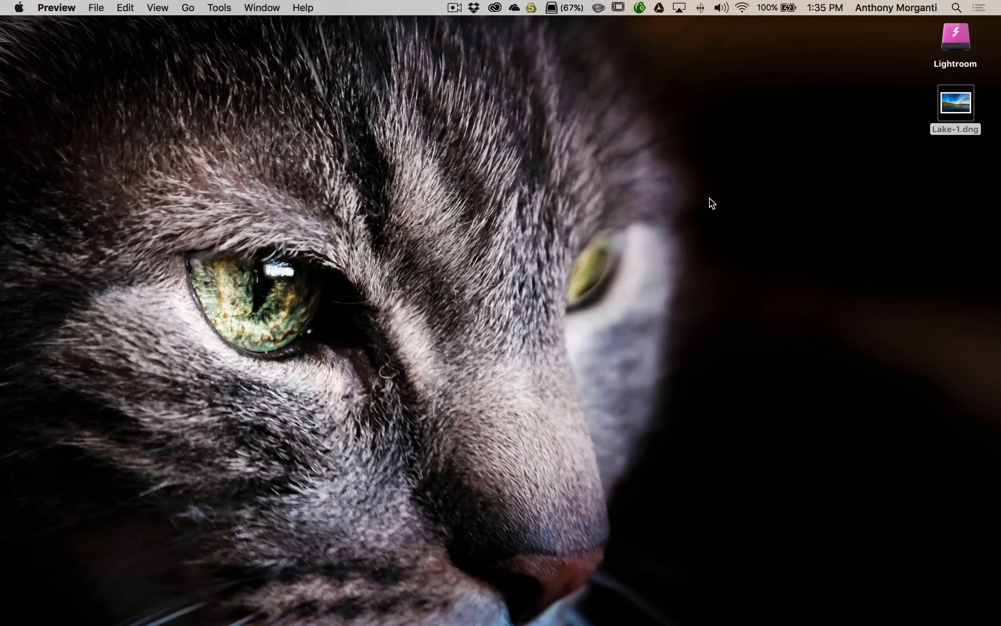
- Switch to Safari and look through the photography website's "I Need Your Help" section for ways to support the site
{"action": "key", "text": "ctrl+Right"}
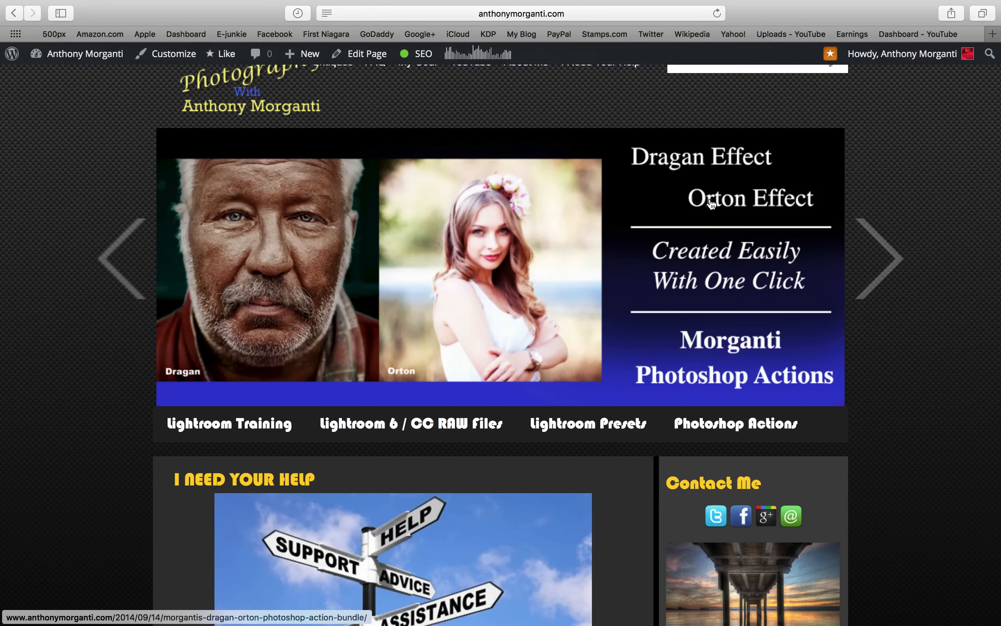
{"action": "scroll", "coordinate": [710, 202], "scroll_direction": "up", "scroll_amount": 2}
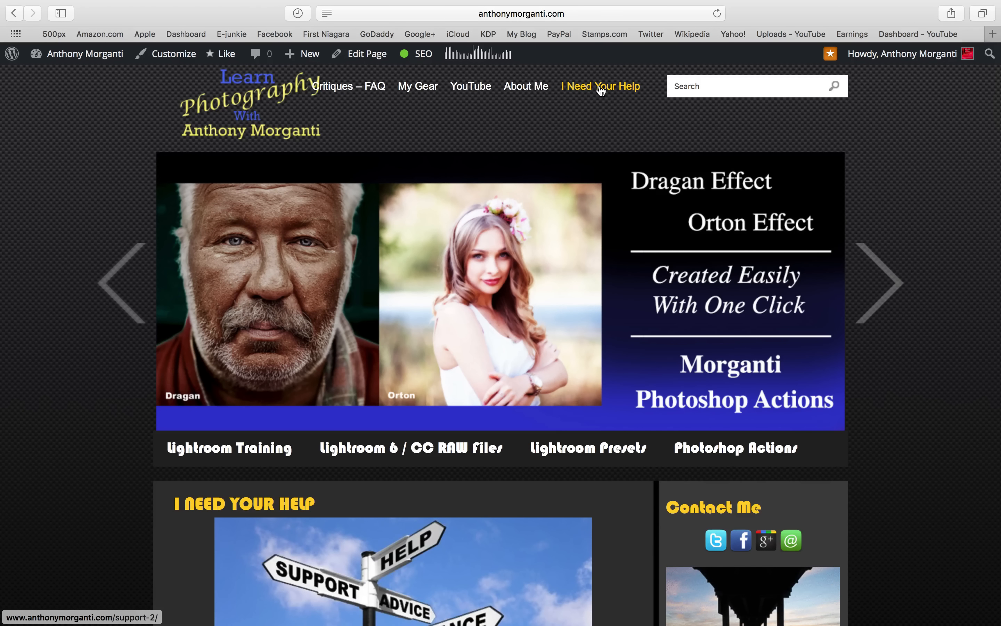
{"action": "scroll", "coordinate": [591, 143], "scroll_direction": "down", "scroll_amount": 15}
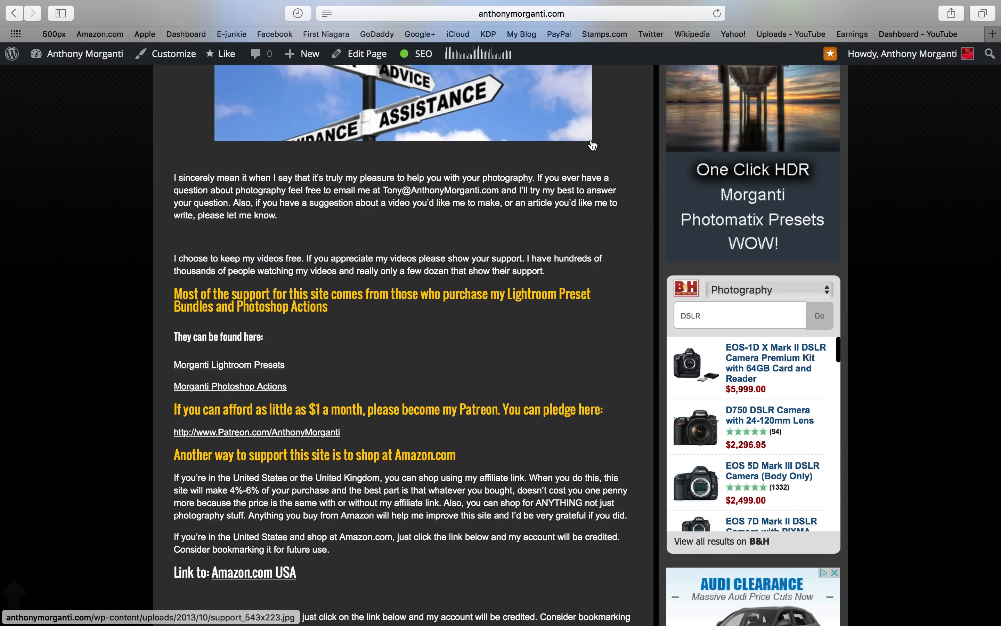
{"action": "scroll", "coordinate": [592, 145], "scroll_direction": "down", "scroll_amount": 8}
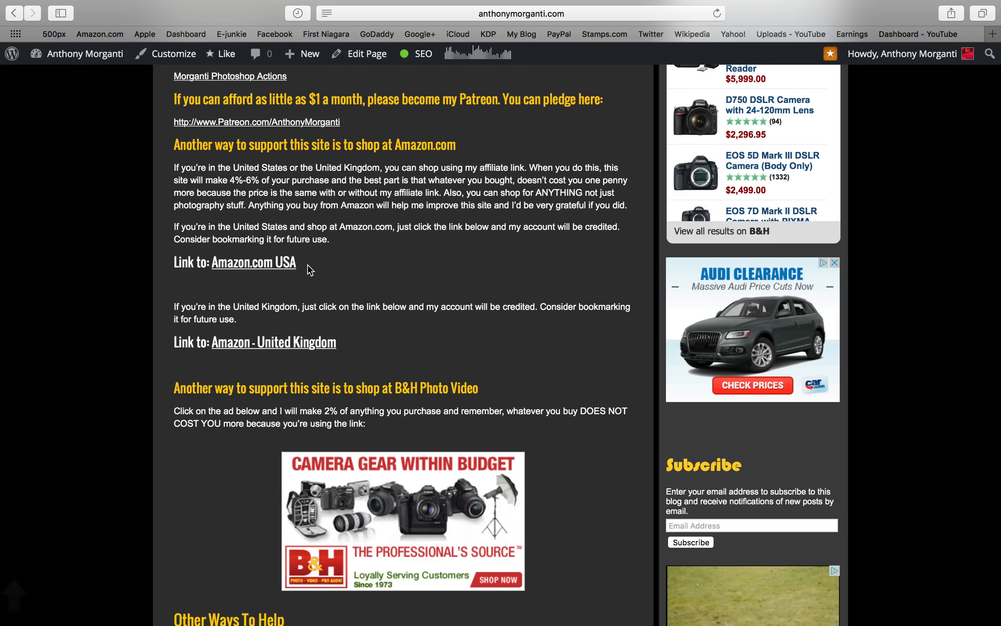
{"action": "scroll", "coordinate": [311, 270], "scroll_direction": "up", "scroll_amount": 5}
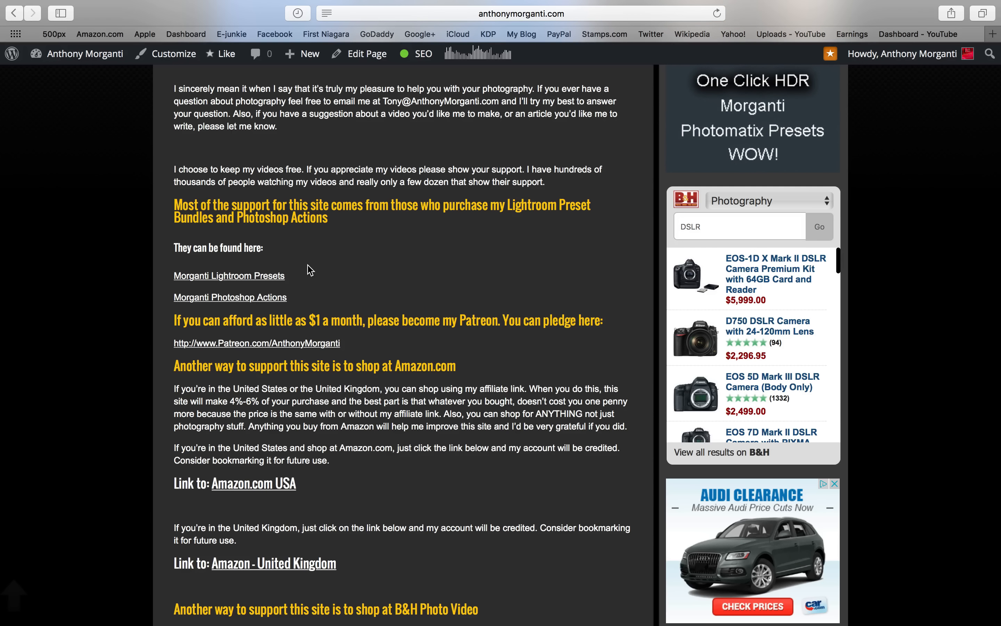
{"action": "scroll", "coordinate": [311, 271], "scroll_direction": "up", "scroll_amount": 15}
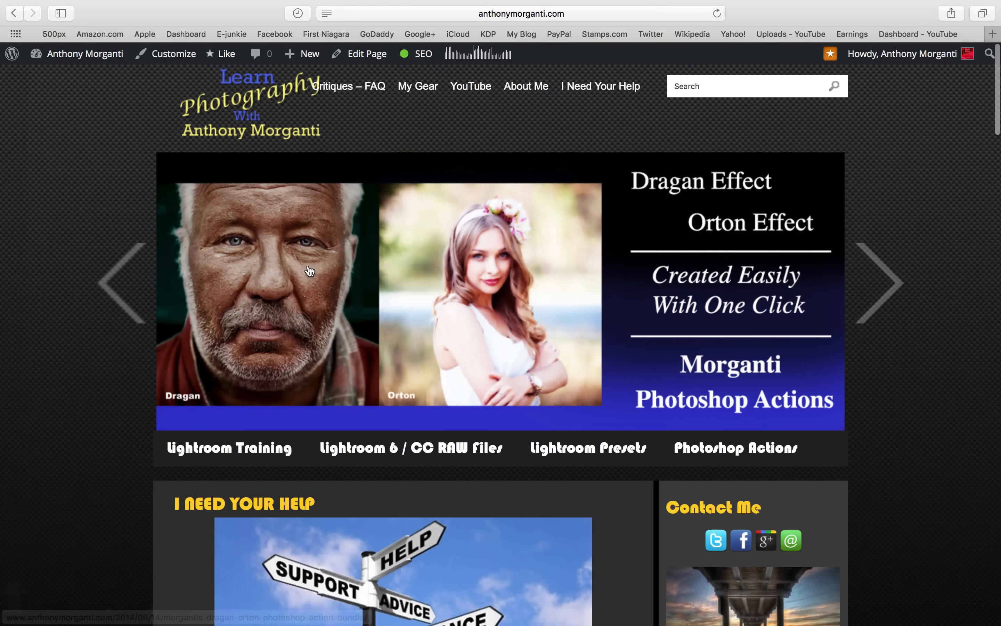